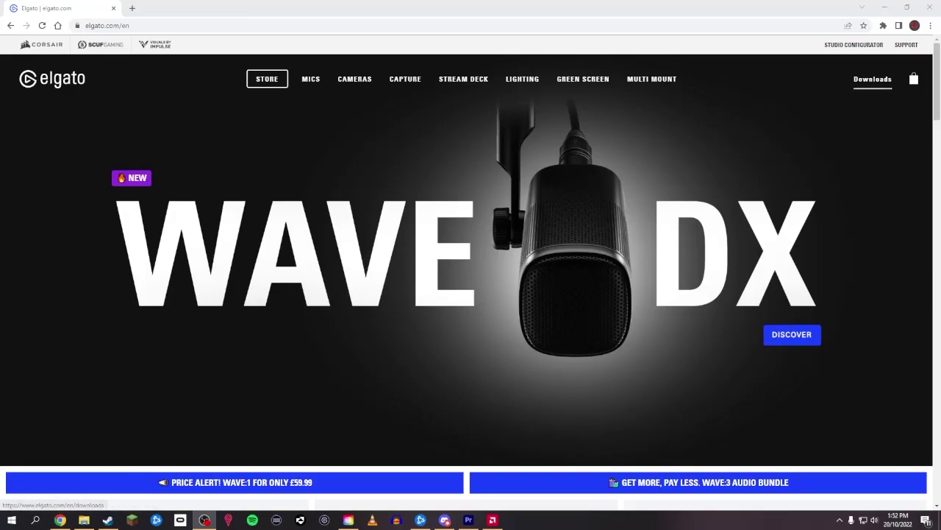
Step: Download the Stream Deck software for Windows from Elgato's Downloads page and dismiss the thank-you message
click(872, 79)
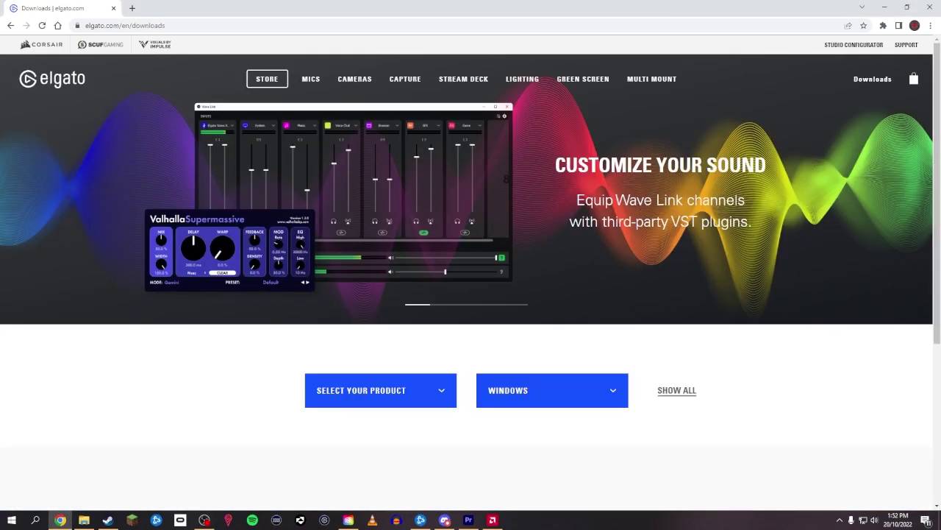
scroll(380, 317, down, 2)
click(380, 242)
scroll(376, 303, down, 5)
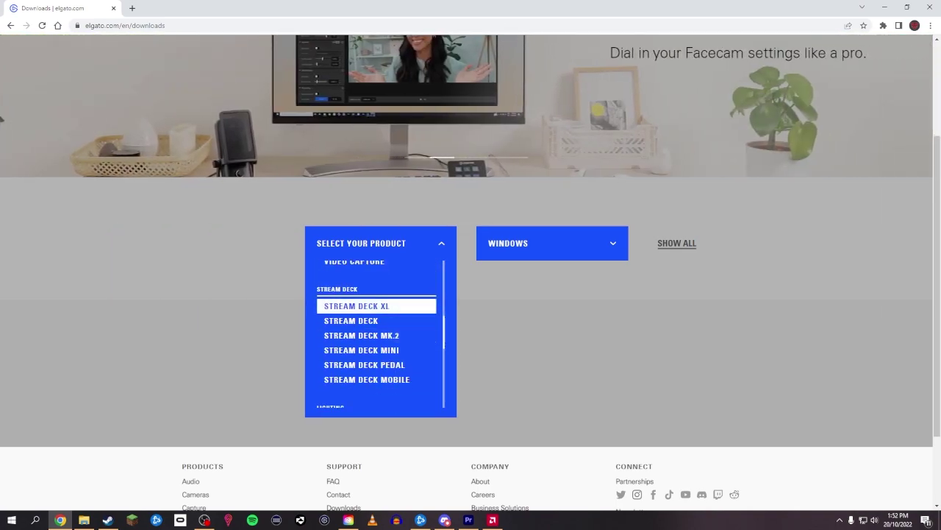
click(351, 320)
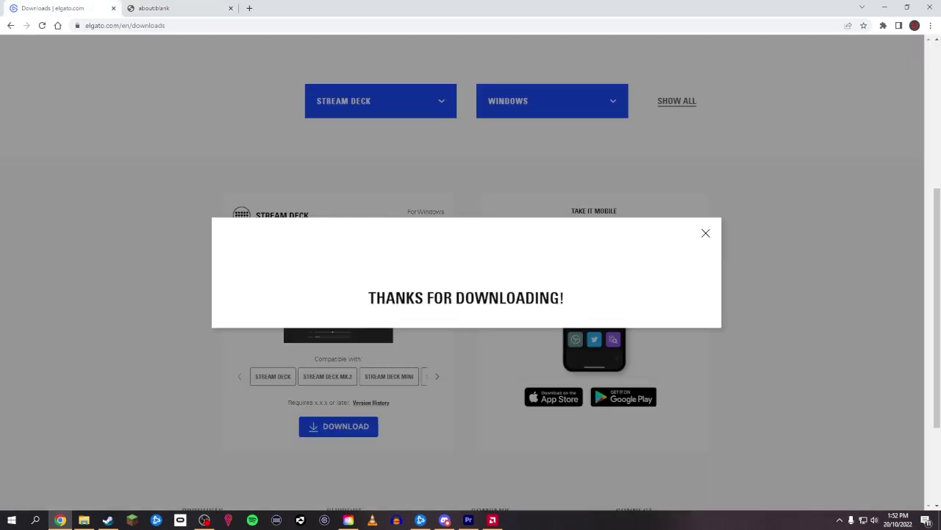
click(706, 233)
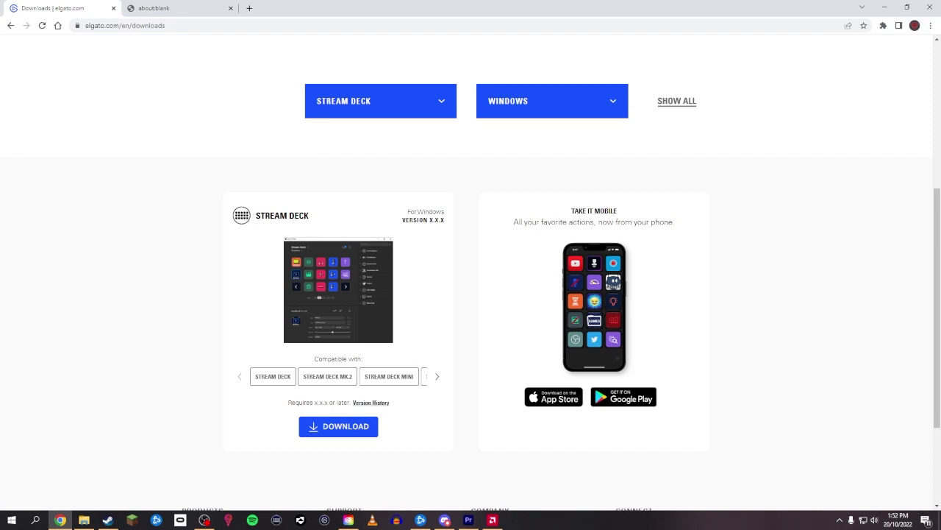
Step: Show the operating system choices for the Stream Deck download and close the leftover blank tab
scroll(470, 279, down, 2)
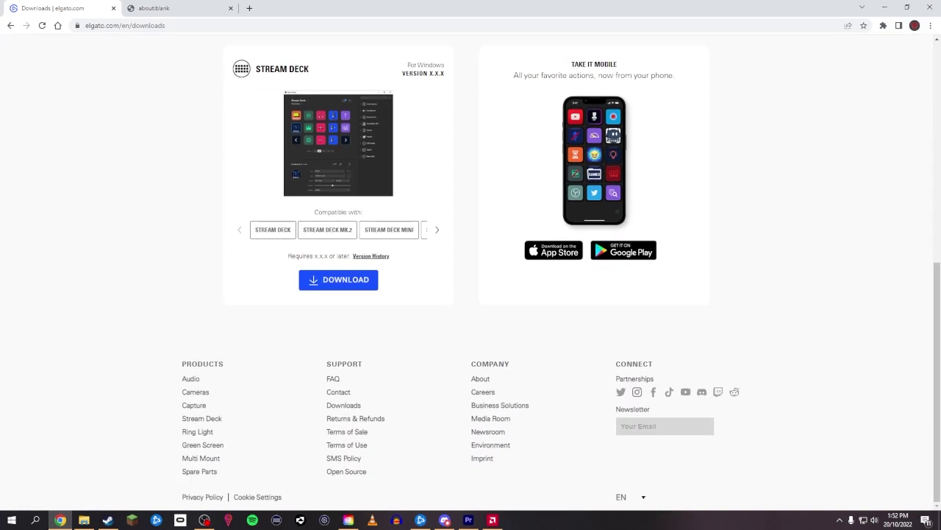
scroll(470, 279, up, 3)
click(552, 151)
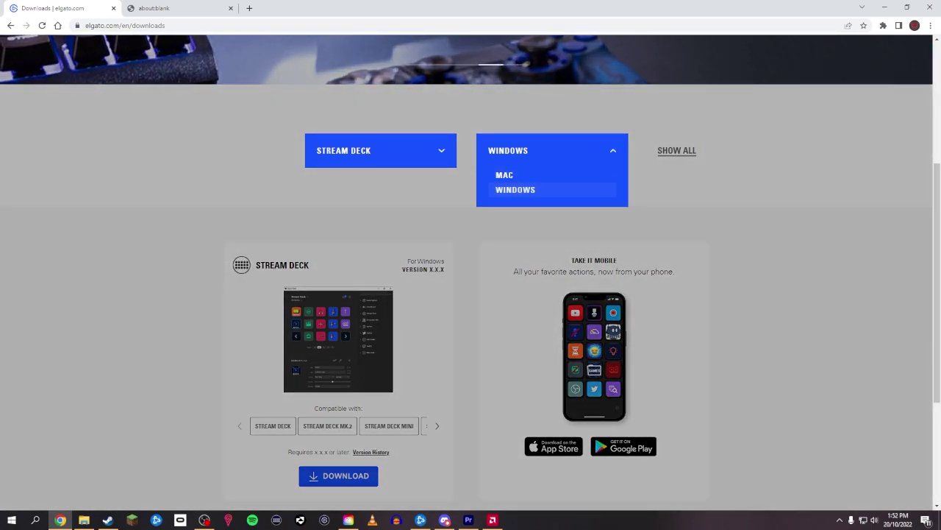
click(184, 8)
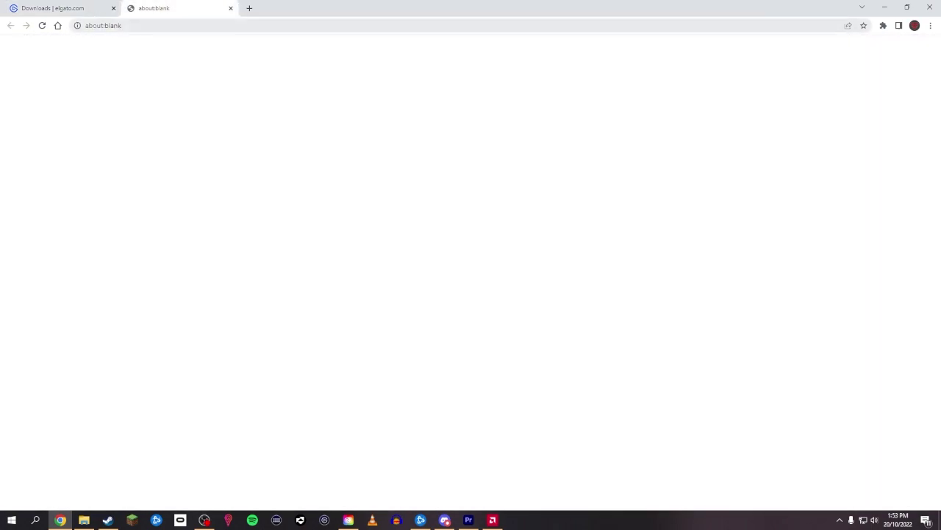
click(230, 8)
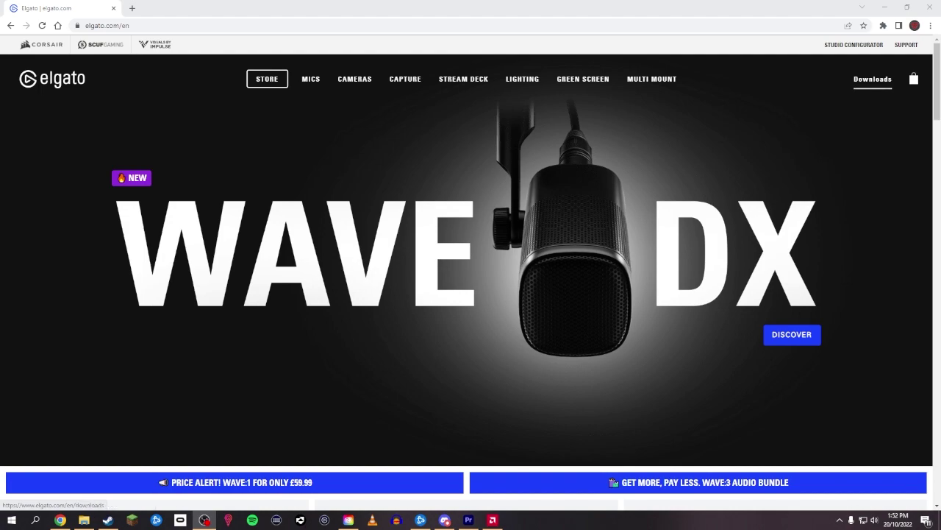
Step: Open Elgato's Downloads page and choose Stream Deck as the product
click(872, 79)
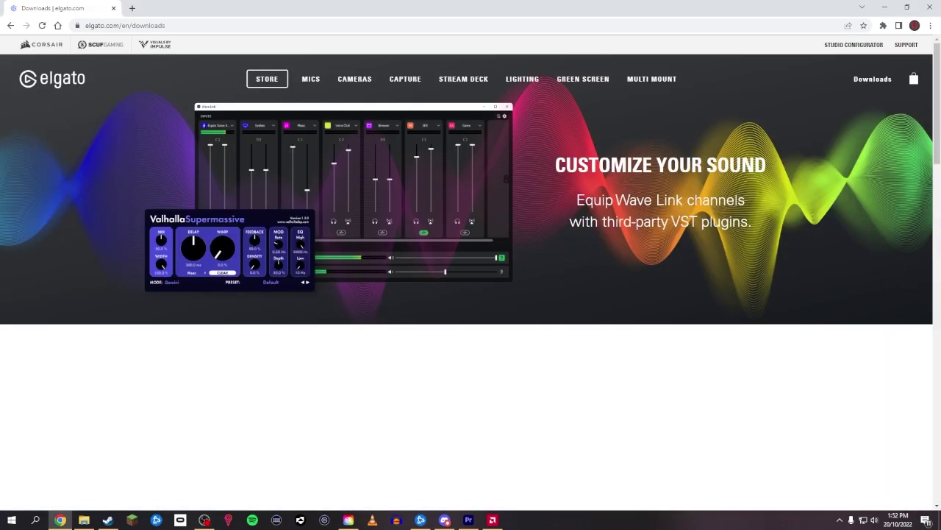
scroll(471, 243, down, 2)
click(381, 243)
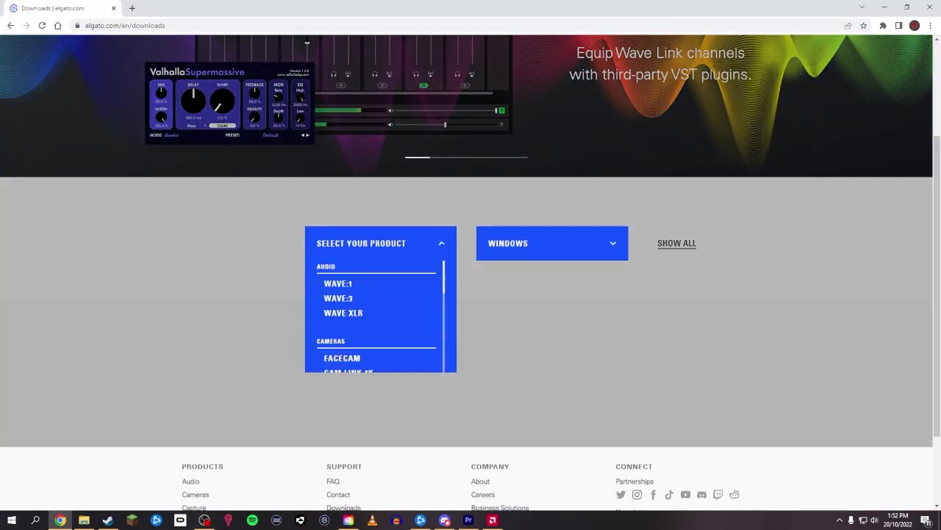
scroll(377, 302, down, 5)
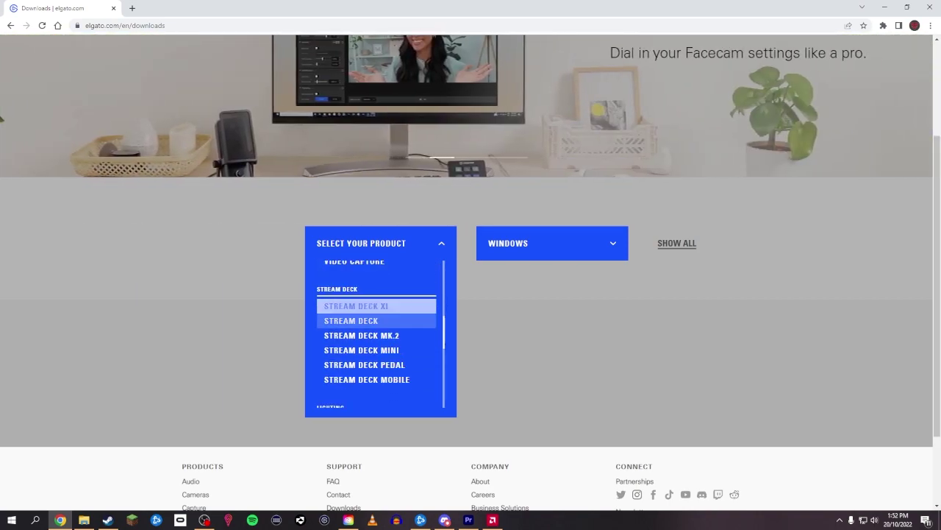
click(352, 321)
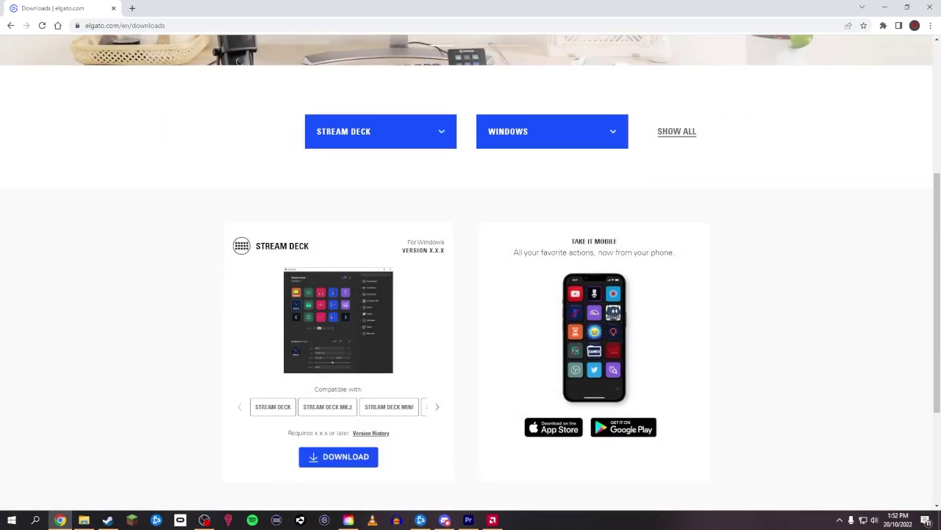
Step: Download the Stream Deck software for Windows and close the thank-you message
scroll(471, 272, down, 1)
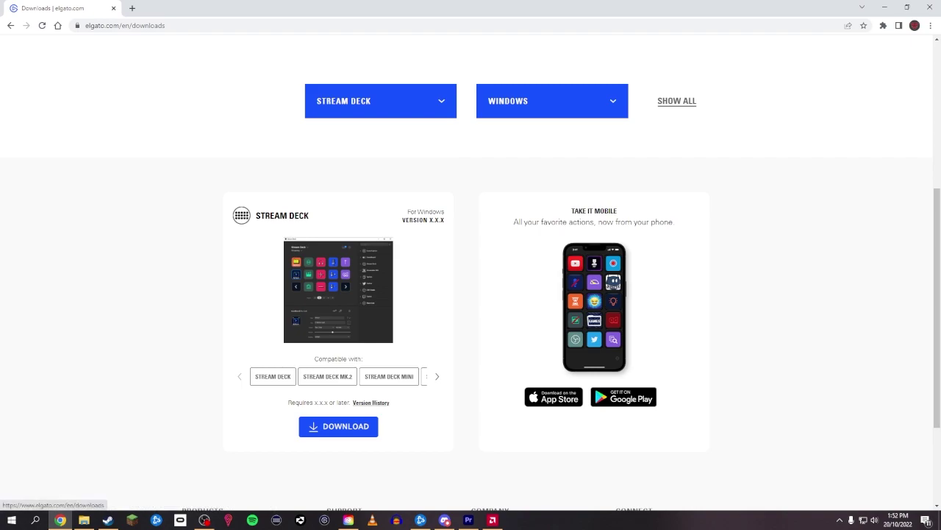
click(339, 427)
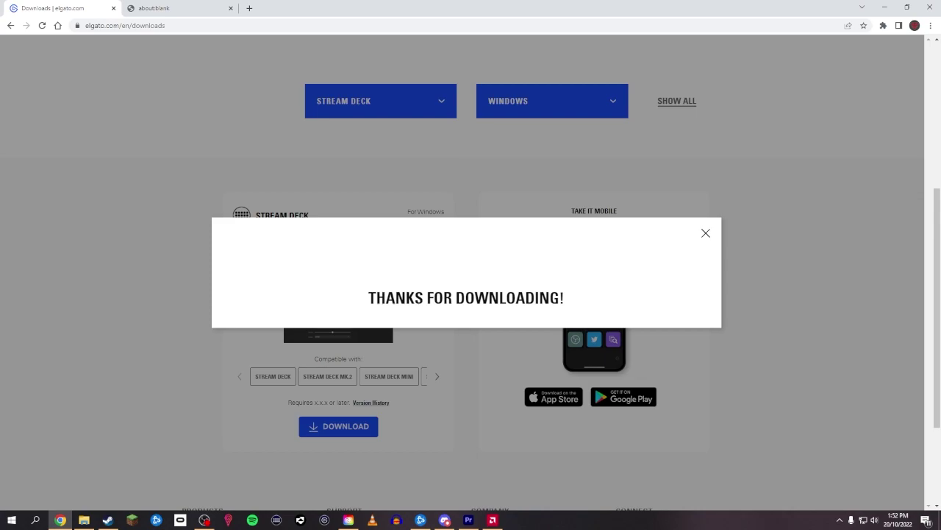
click(706, 233)
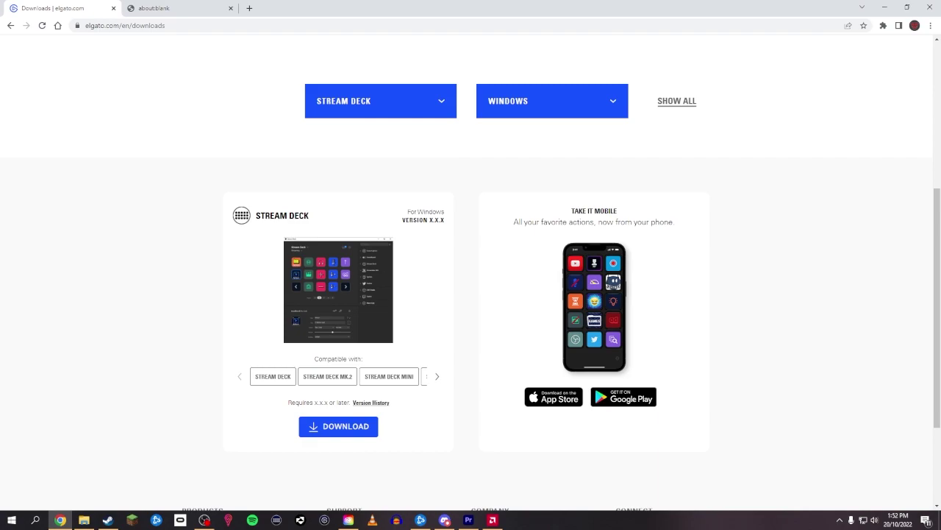
Step: Show the operating systems available for the Stream Deck download
scroll(471, 276, down, 2)
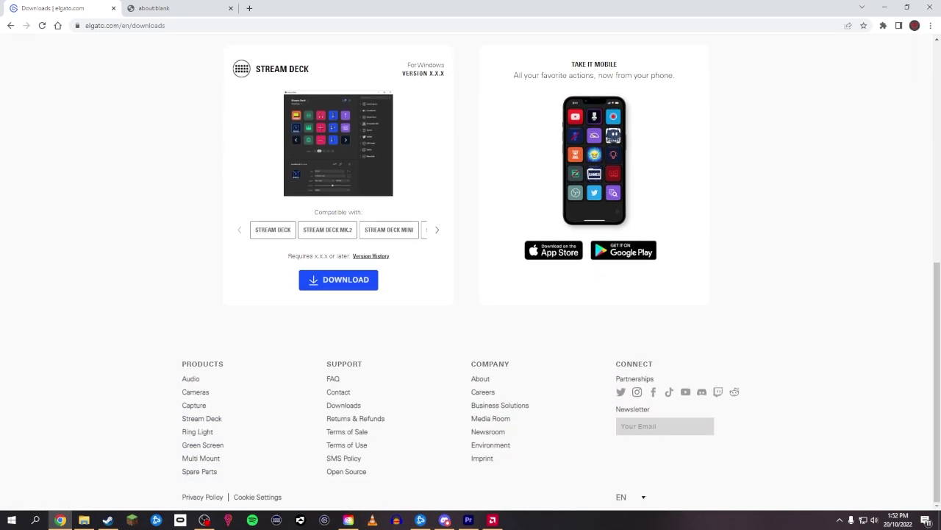
scroll(470, 276, up, 3)
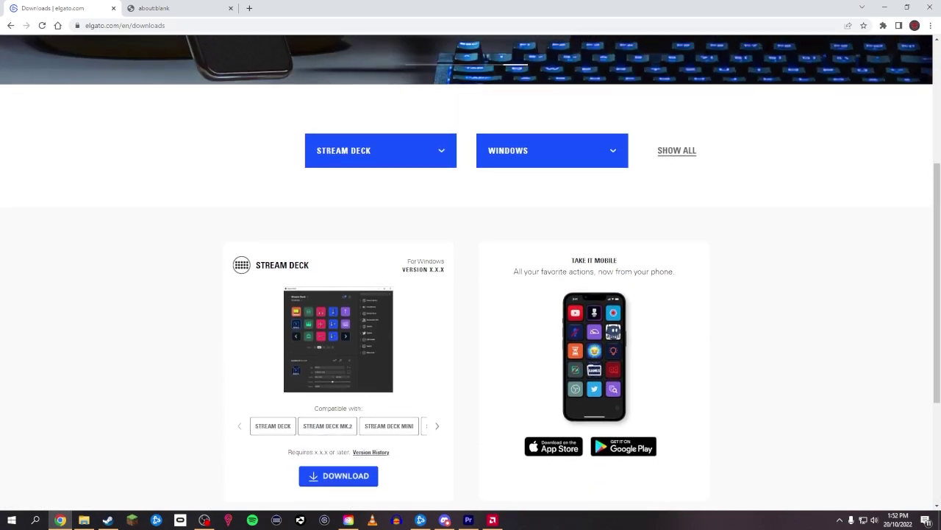
click(552, 150)
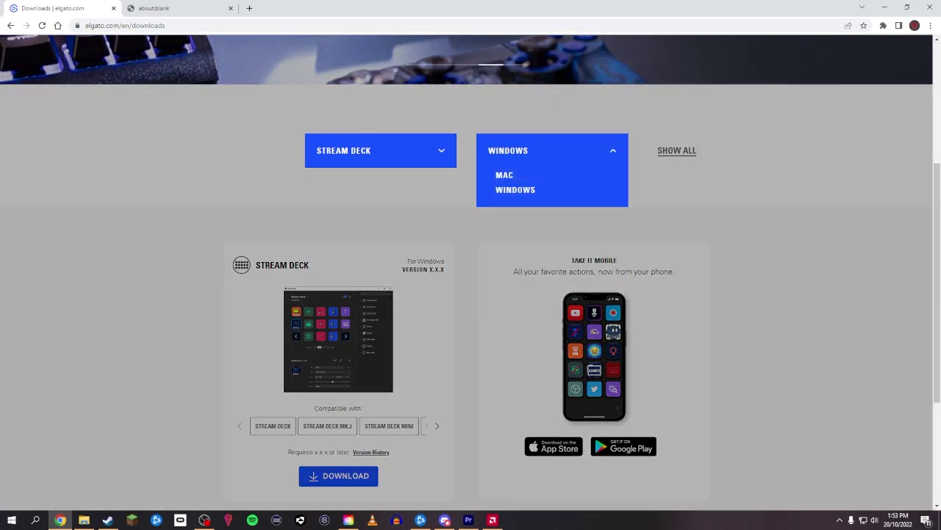
Step: Close the blank about:blank tab and minimize the browser window
click(180, 8)
click(231, 8)
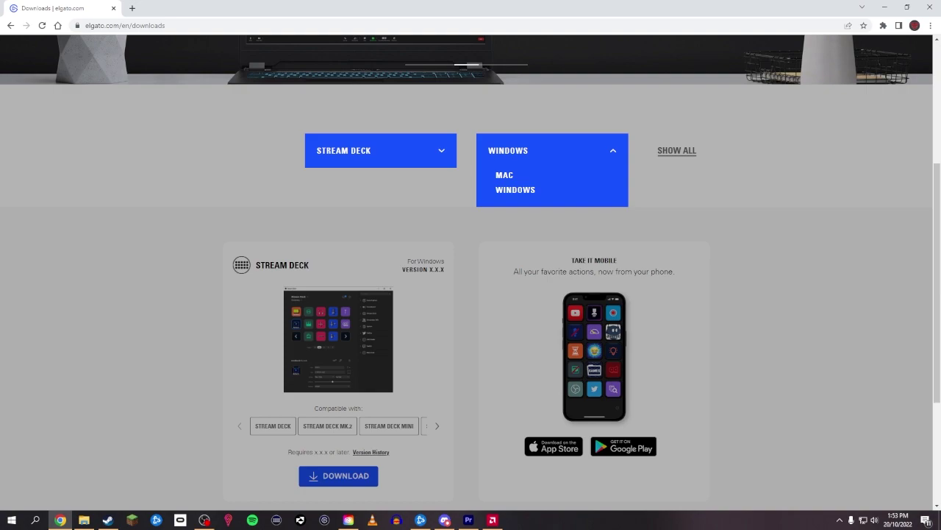
click(885, 7)
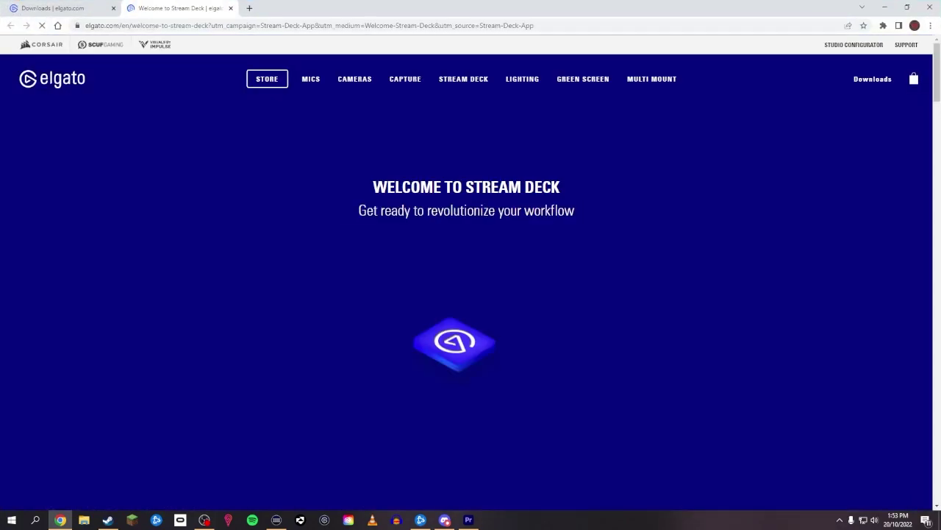
Step: Examine the Welcome to Stream Deck page, from the software integrations through setup and customization to the compatible products
scroll(471, 272, down, 2)
scroll(471, 272, down, 3)
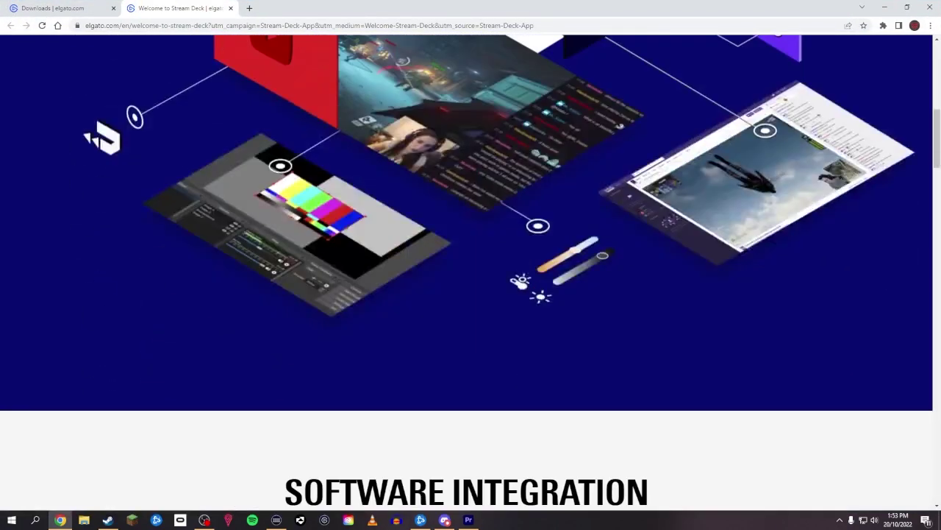
scroll(471, 272, up, 2)
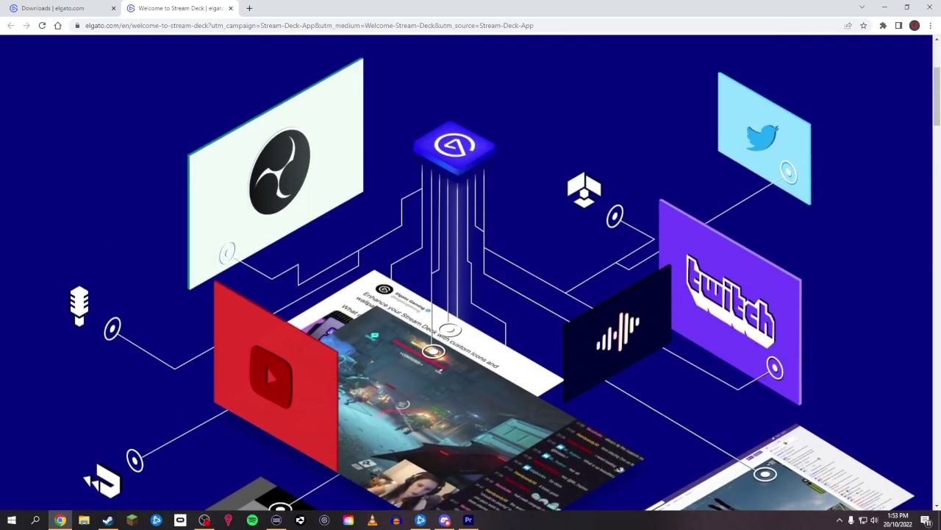
scroll(471, 272, down, 2)
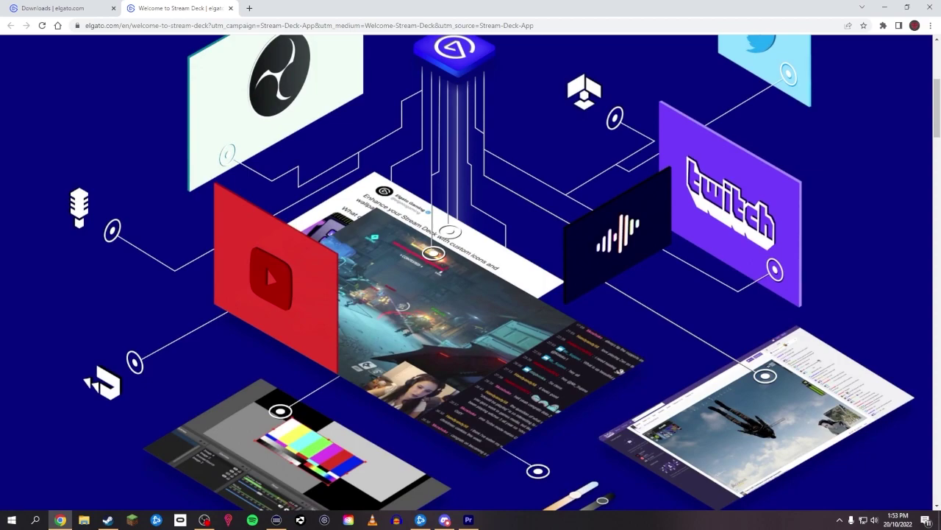
scroll(267, 269, up, 2)
scroll(267, 268, down, 5)
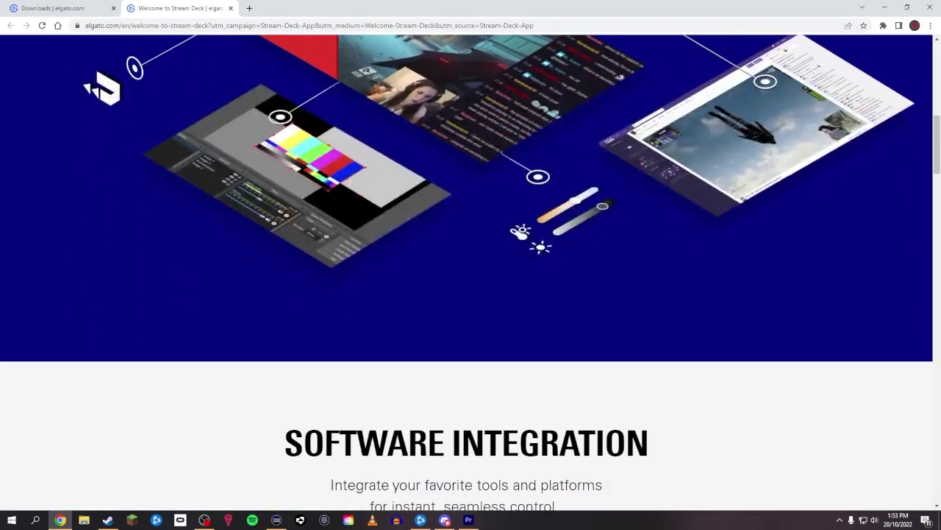
scroll(470, 272, down, 10)
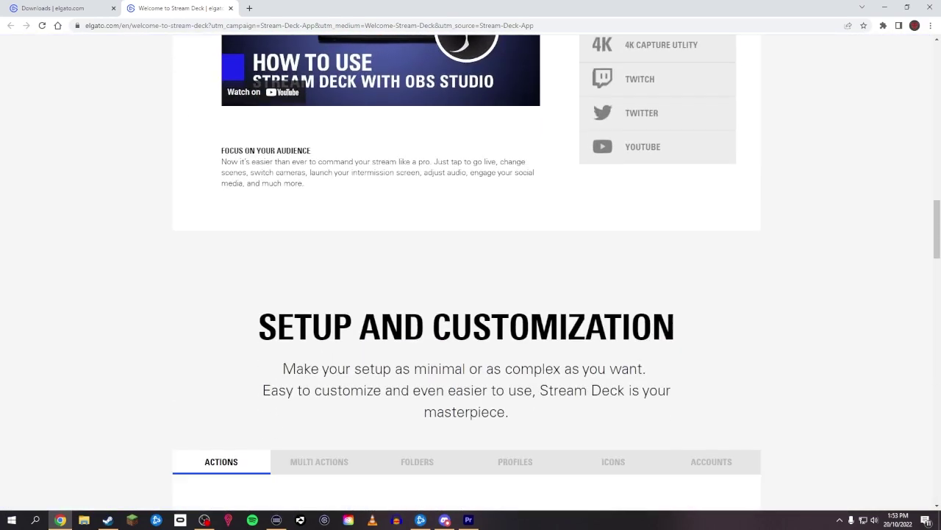
scroll(470, 272, down, 12)
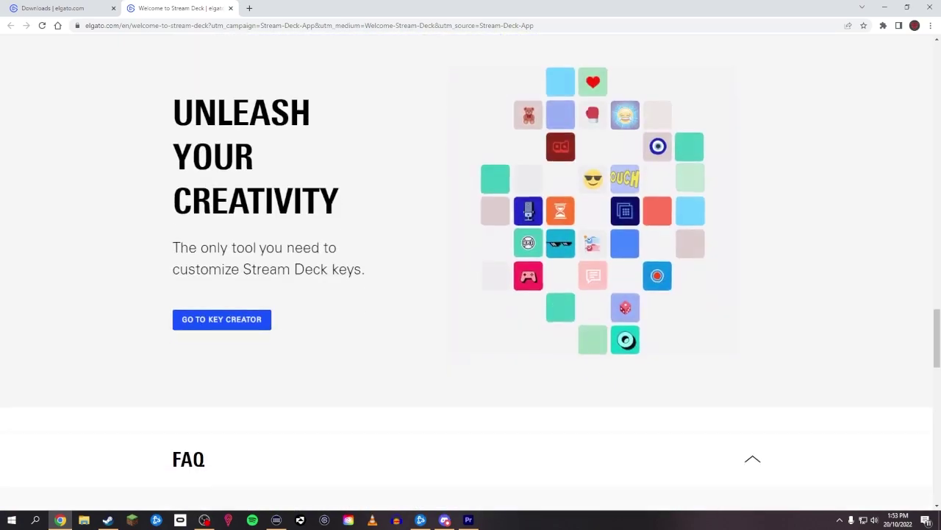
scroll(470, 272, down, 13)
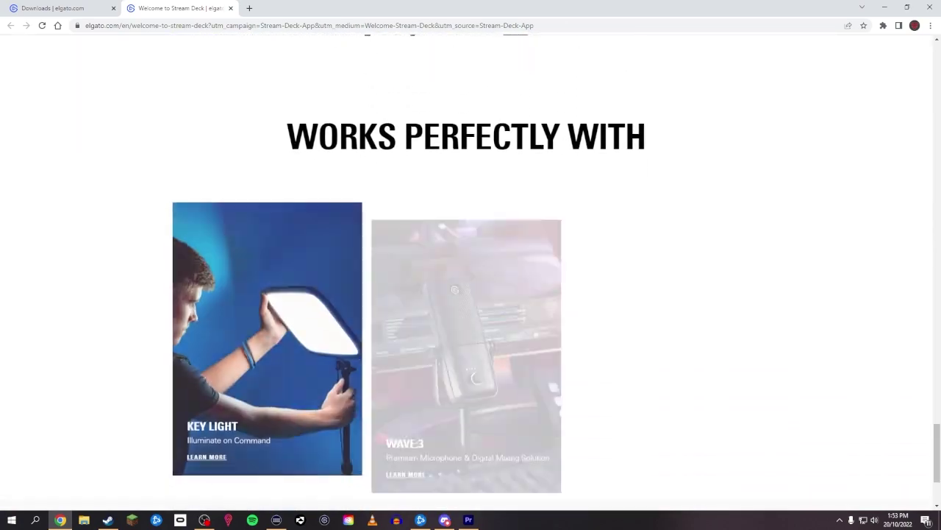
scroll(470, 272, down, 2)
scroll(471, 272, up, 3)
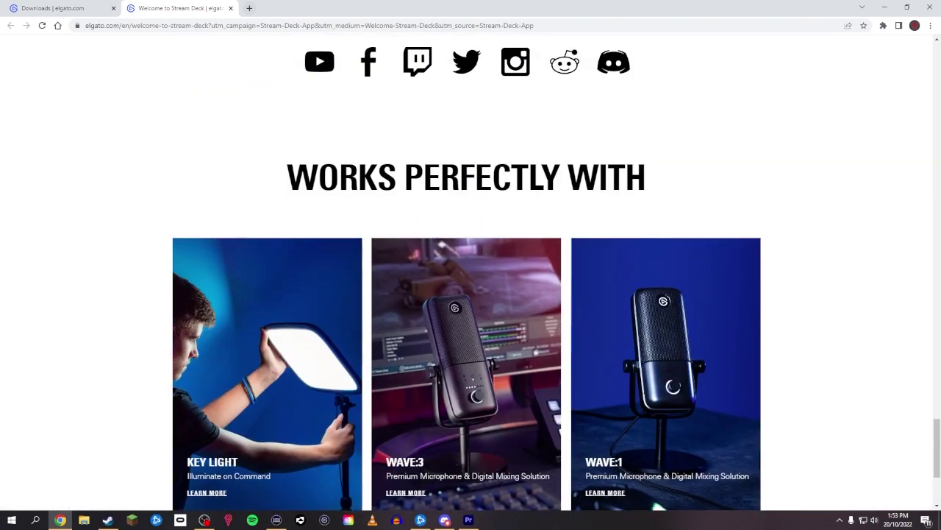
Step: Close the Welcome to Stream Deck page and switch the Stream Deck app to Main Profile
click(231, 8)
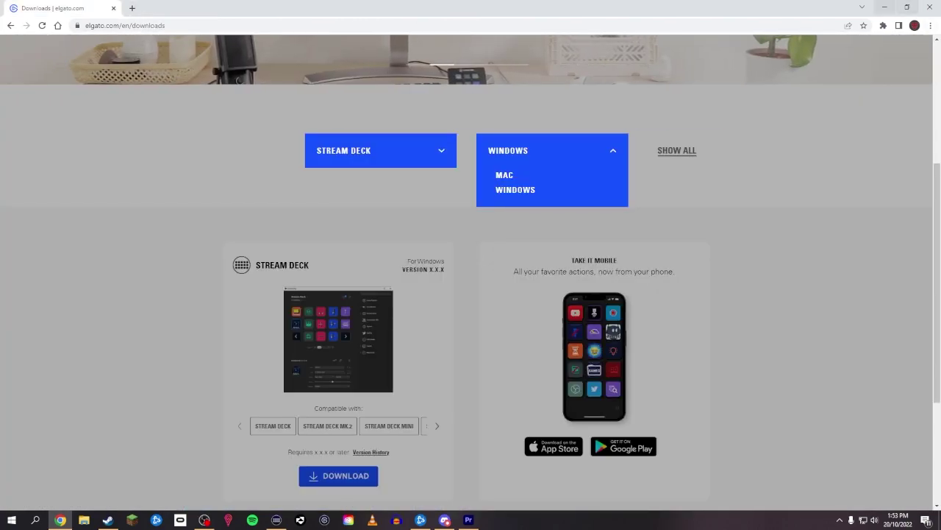
click(885, 7)
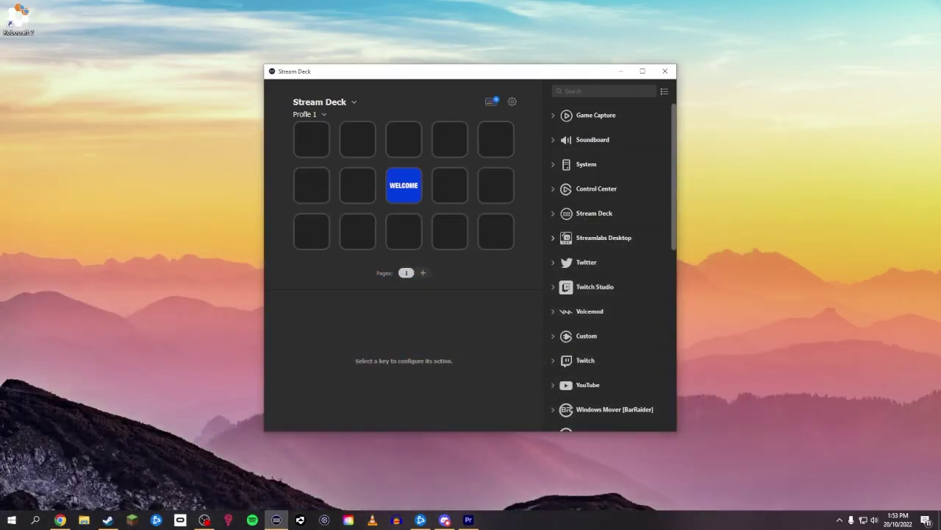
click(309, 115)
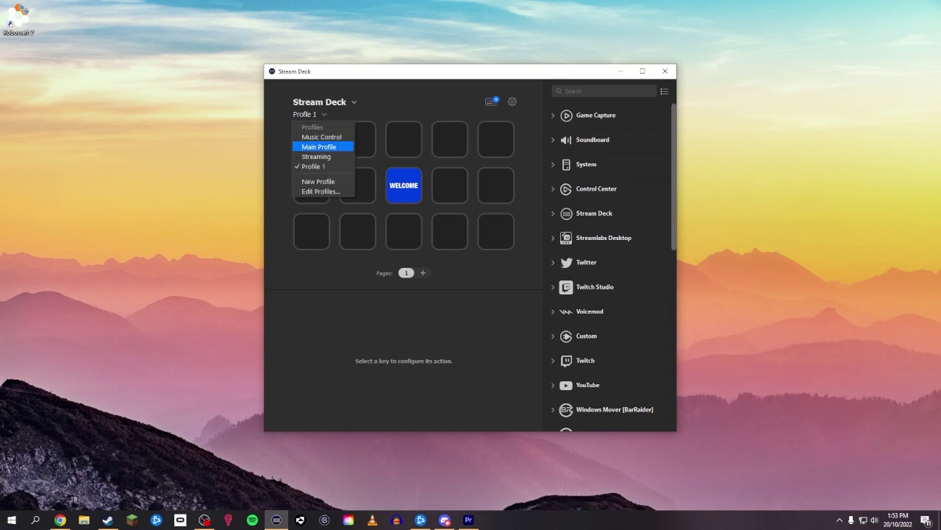
click(319, 147)
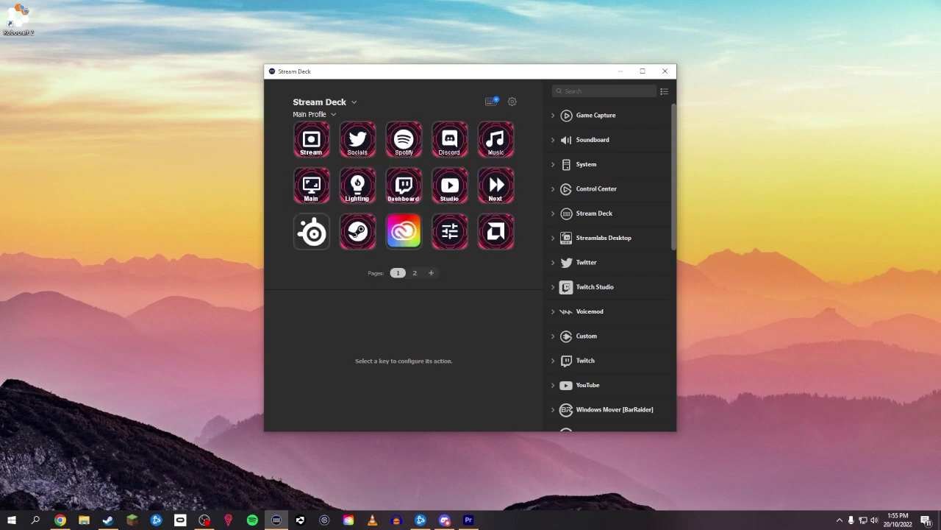
Step: Inspect the Main key's Switch Virtual Desktop settings, including the list of desktops it can switch to
click(312, 186)
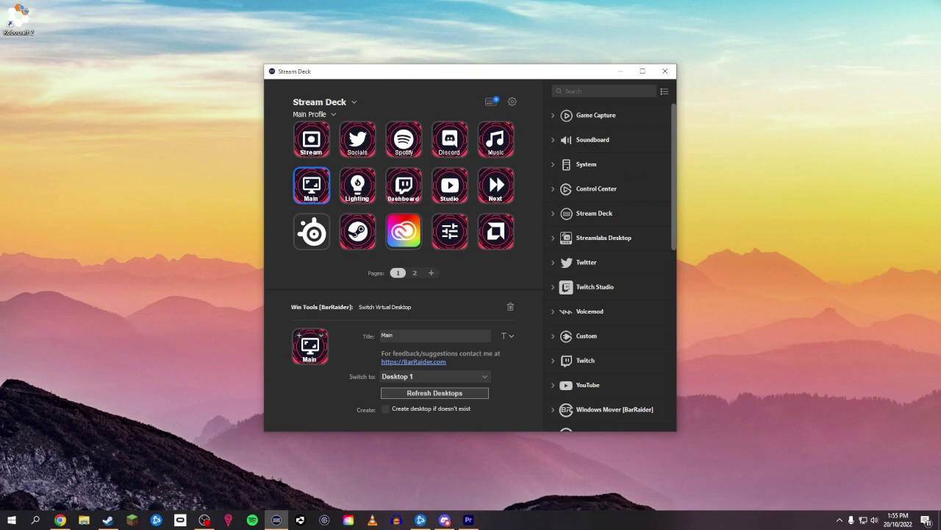
click(435, 377)
click(435, 377)
click(435, 377)
click(435, 391)
Step: Switch to the Streaming profile and open the Cam multi action
click(316, 114)
click(317, 114)
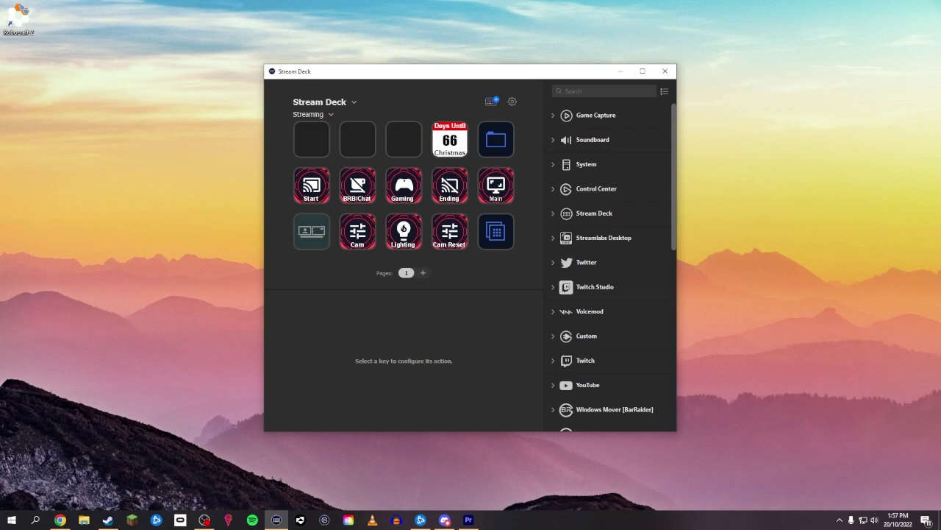
double_click(358, 232)
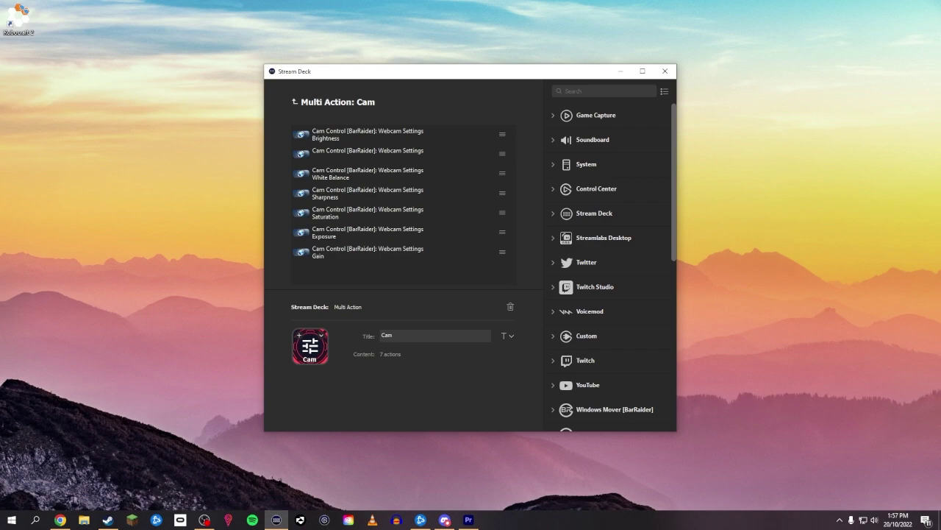
Step: Leave the Cam multi action and look through the full list of available action categories
click(302, 102)
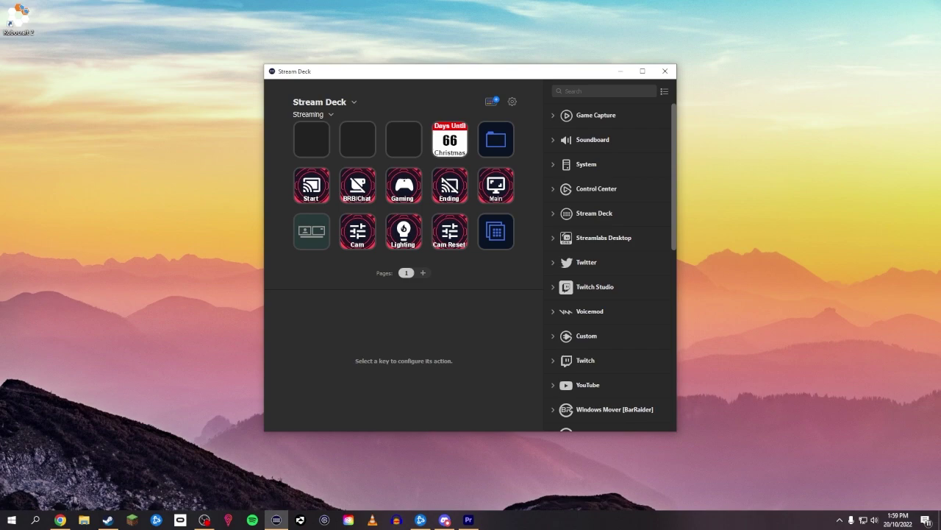
scroll(611, 265, down, 4)
scroll(610, 265, down, 2)
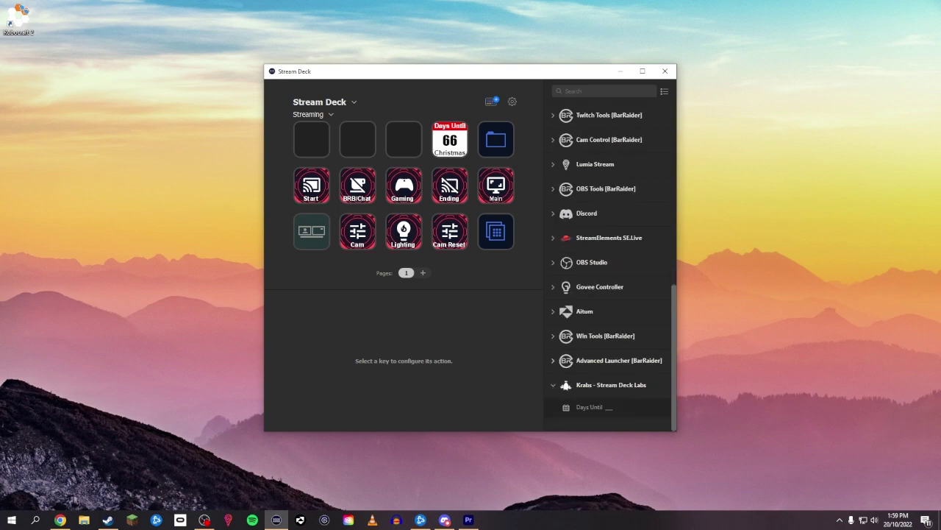
scroll(610, 264, up, 6)
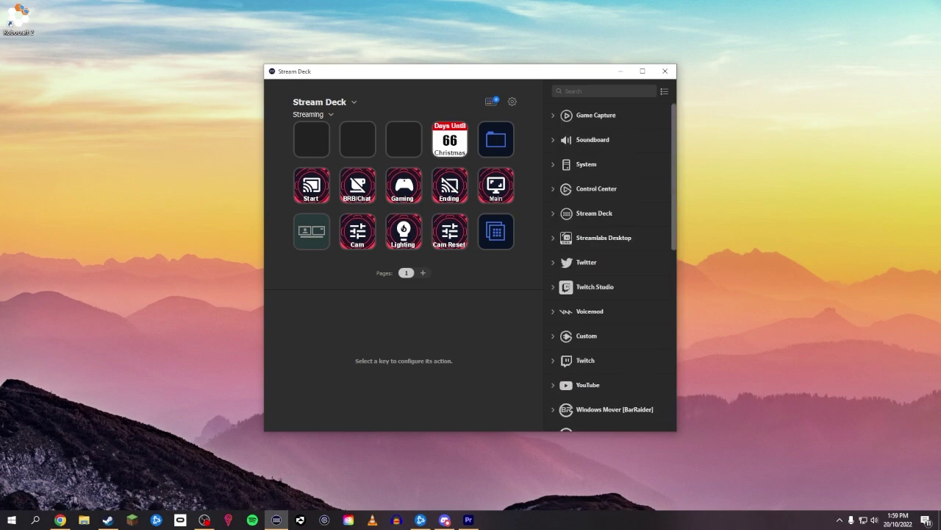
Step: Open the store's plugins, then view the Key Light controls in Elgato Control Center and return to the store
click(492, 102)
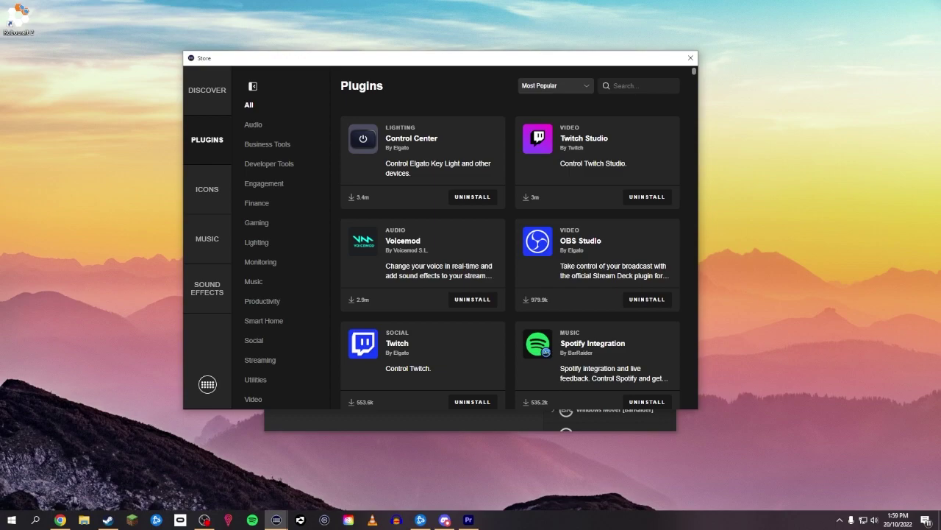
click(839, 520)
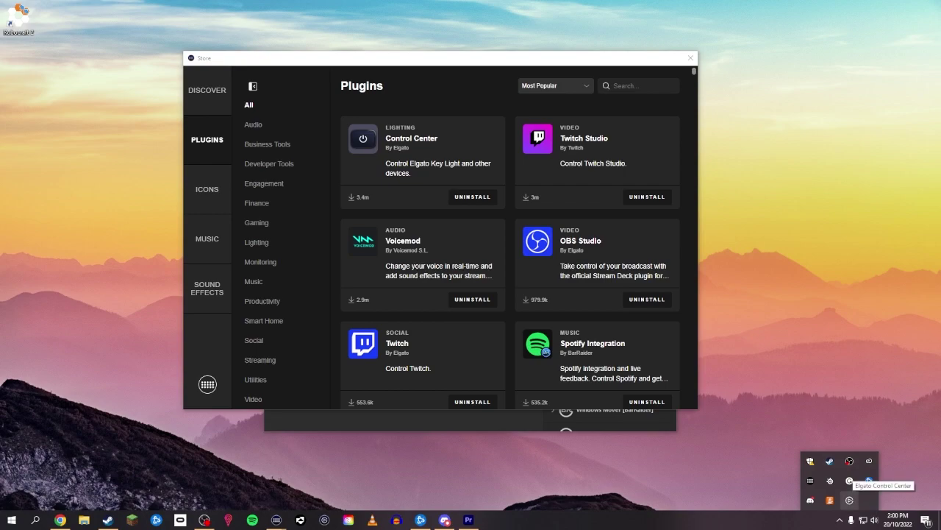
click(849, 500)
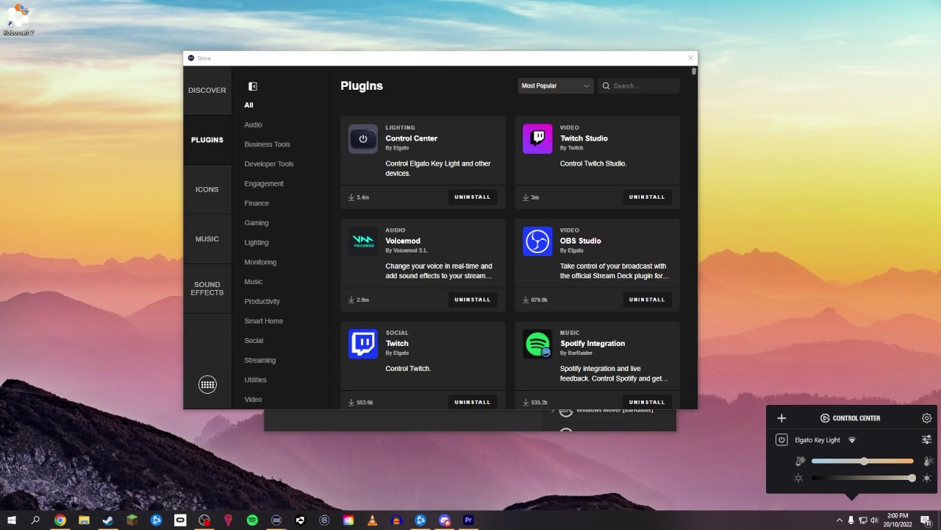
key(Escape)
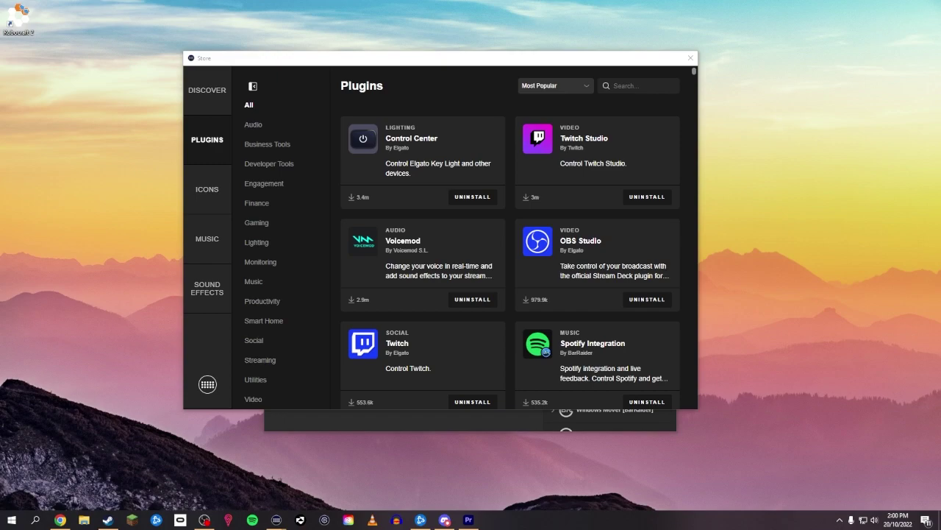
key(alt+Tab)
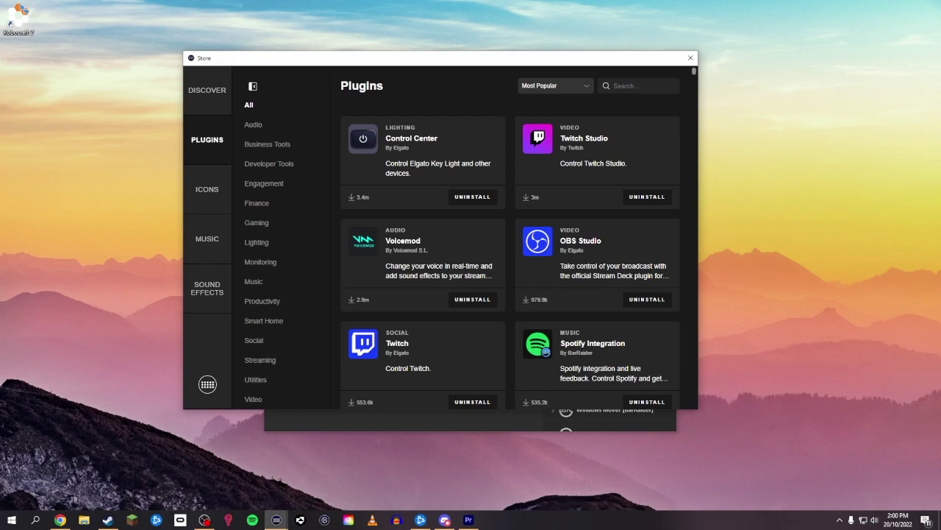
Step: Browse the Business Tools and Developer Tools plugins in the store
click(269, 144)
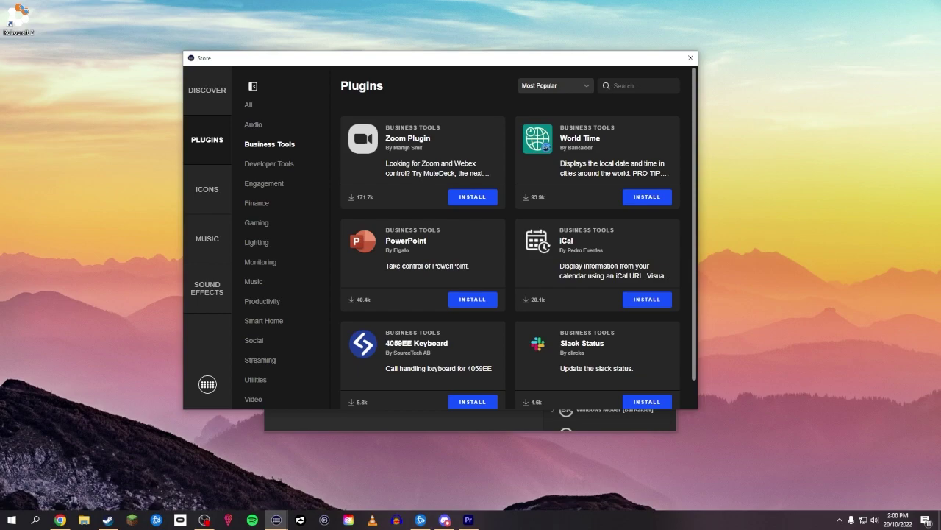
scroll(519, 239, down, 1)
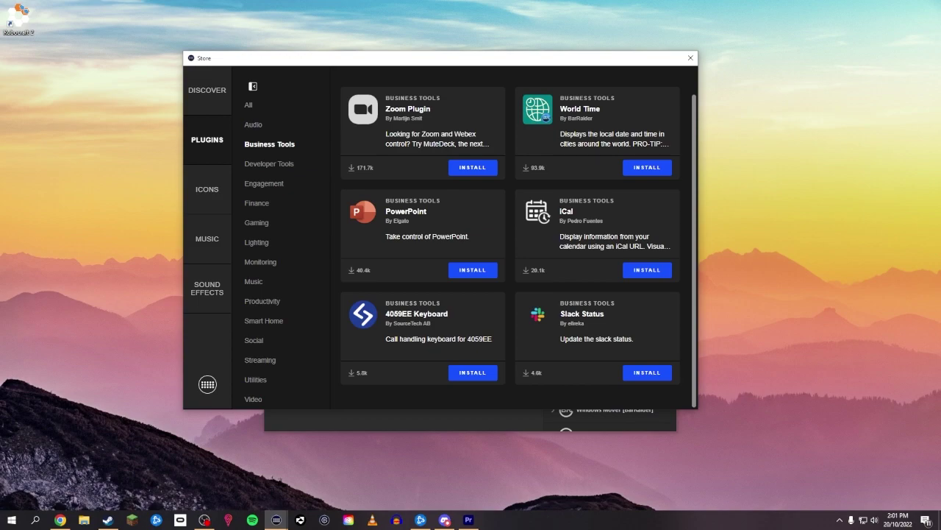
click(270, 164)
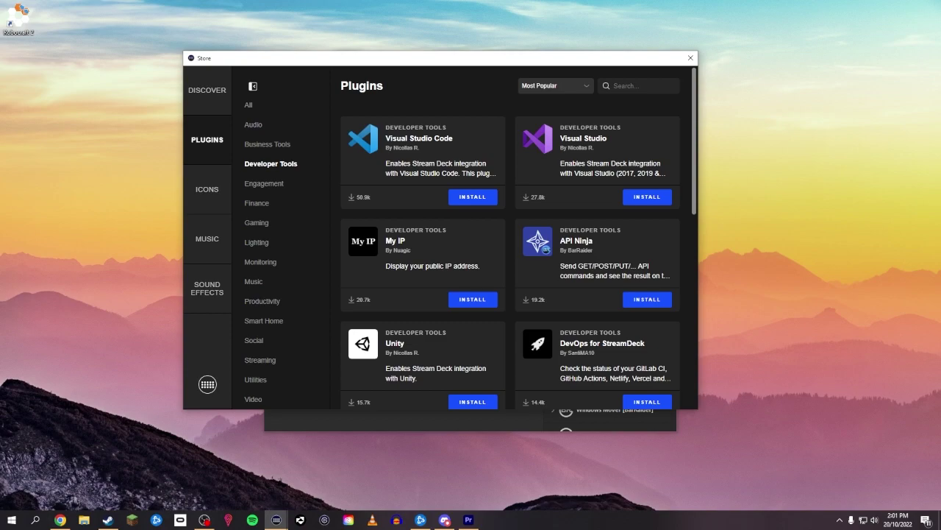
Step: Browse the Engagement plugins, from Streamlabs and Twitch Tools down to the less popular ones
click(264, 184)
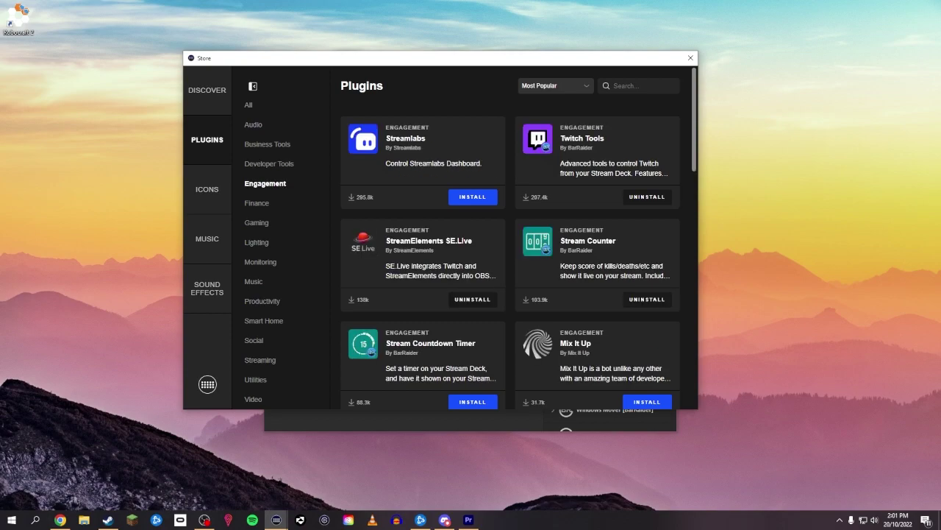
scroll(510, 239, down, 1)
scroll(510, 238, down, 2)
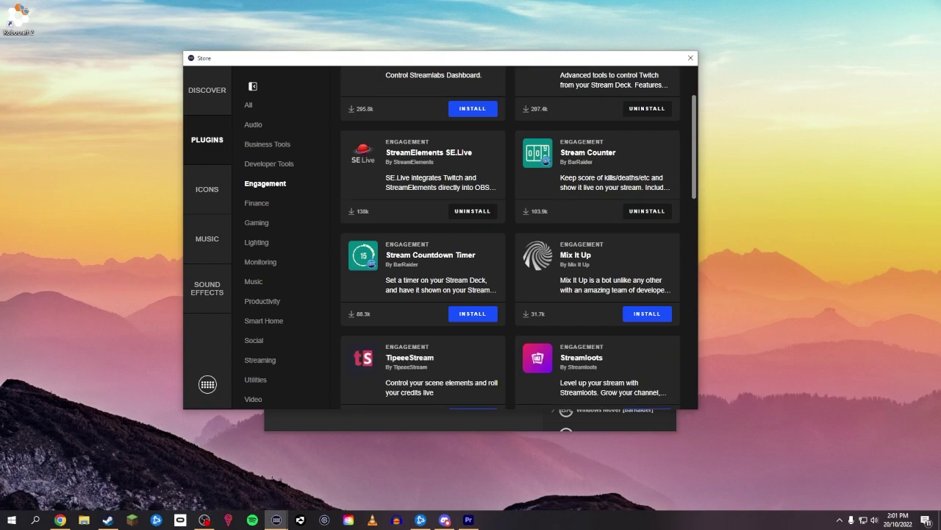
scroll(511, 238, down, 8)
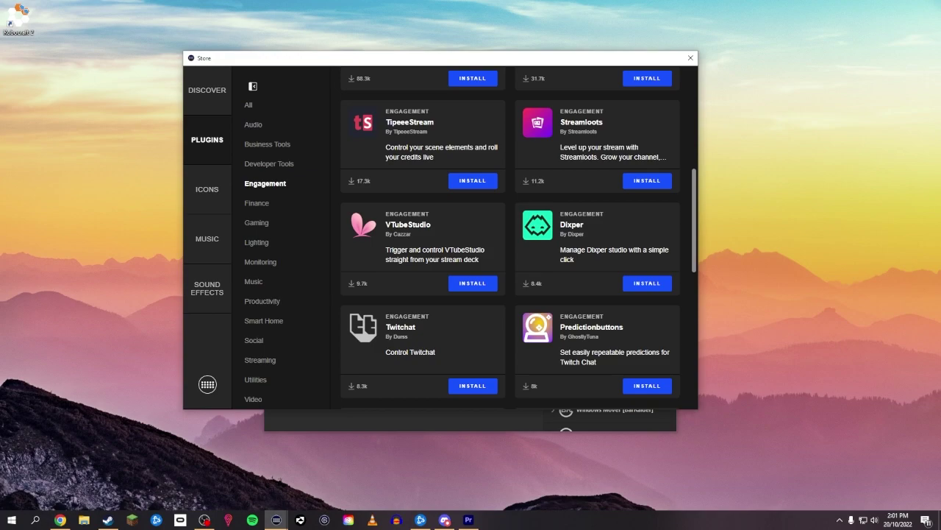
scroll(510, 238, down, 1)
scroll(510, 238, down, 2)
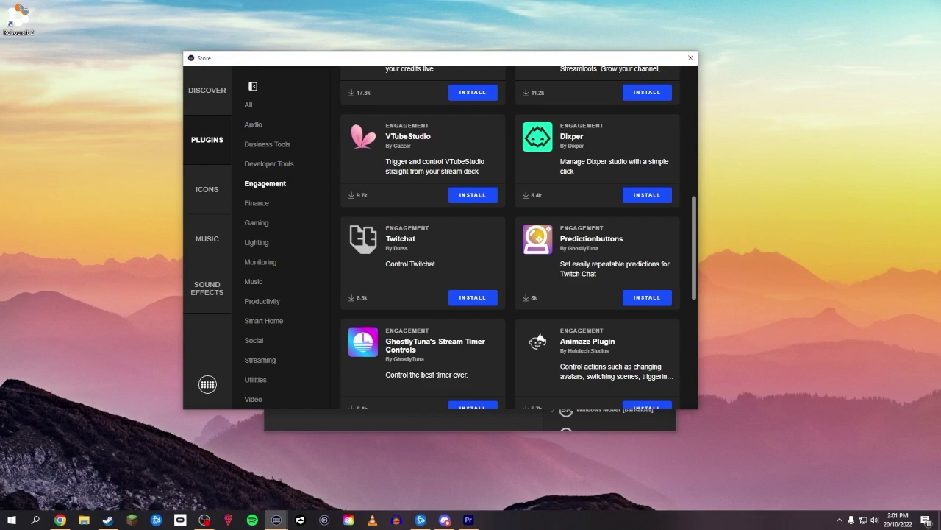
Step: Browse the Finance plugins and the Gaming plugins in the store
click(257, 203)
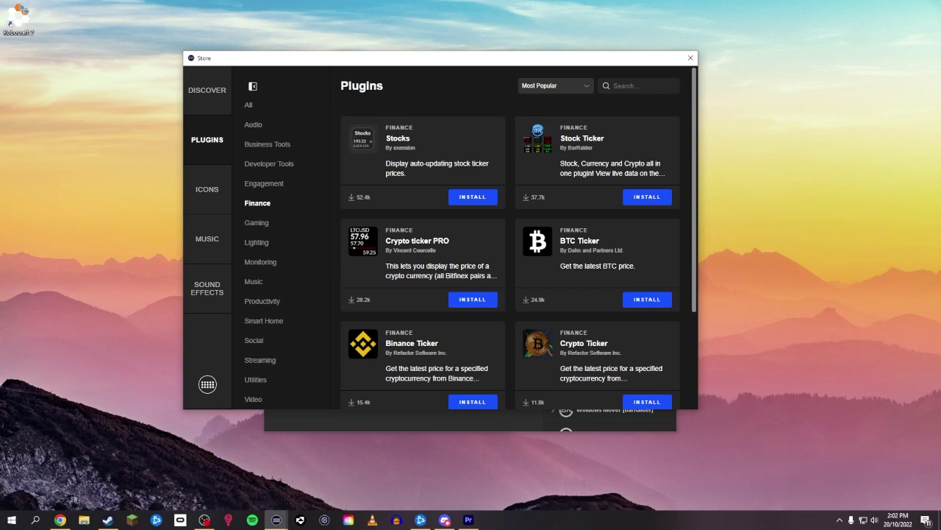
scroll(511, 243, down, 3)
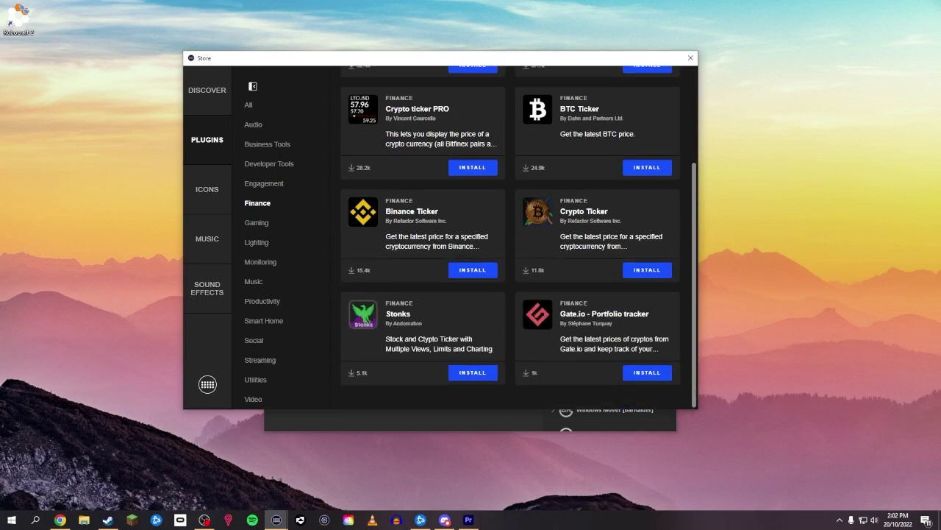
click(257, 223)
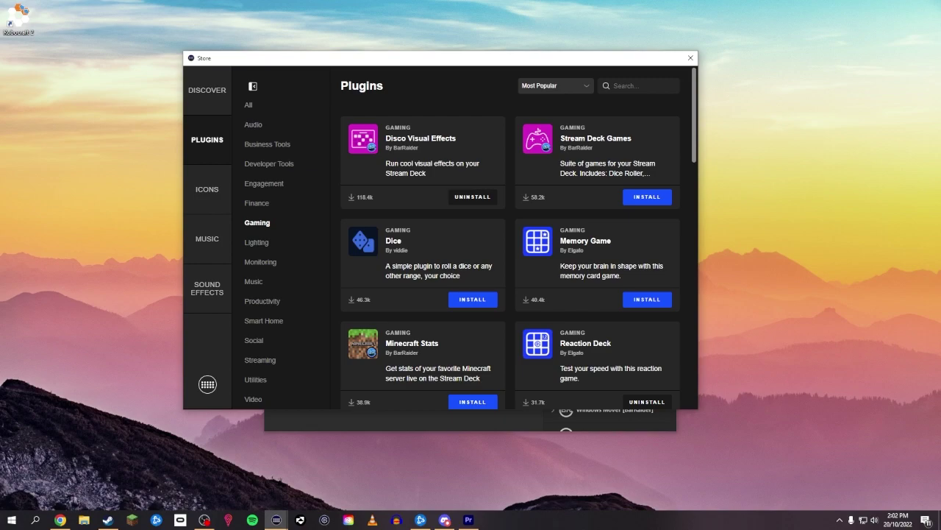
Step: Look through the whole list of Lighting plugins and return to its beginning
click(258, 243)
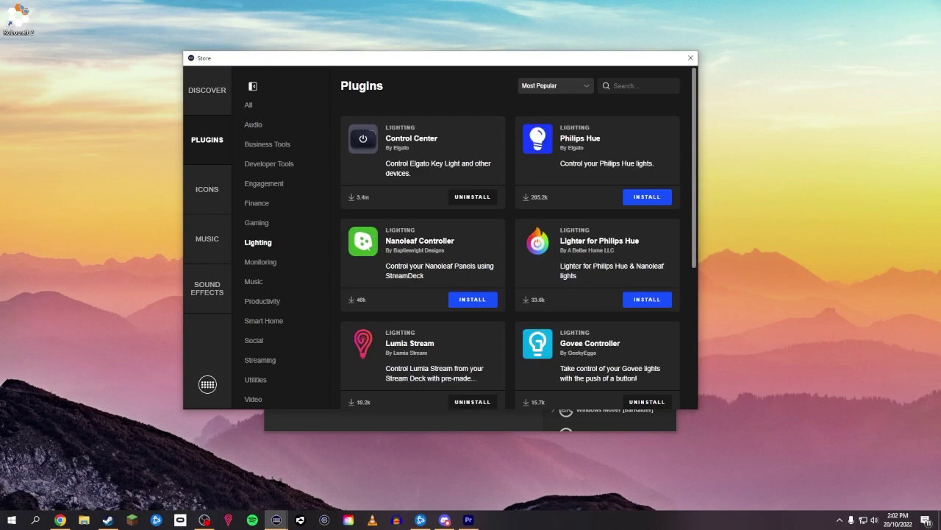
scroll(510, 237, down, 2)
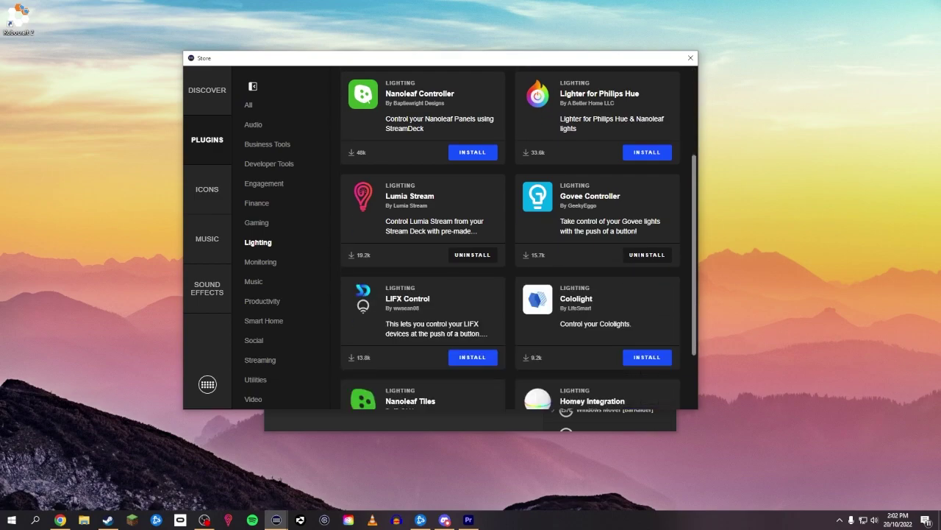
scroll(510, 238, down, 1)
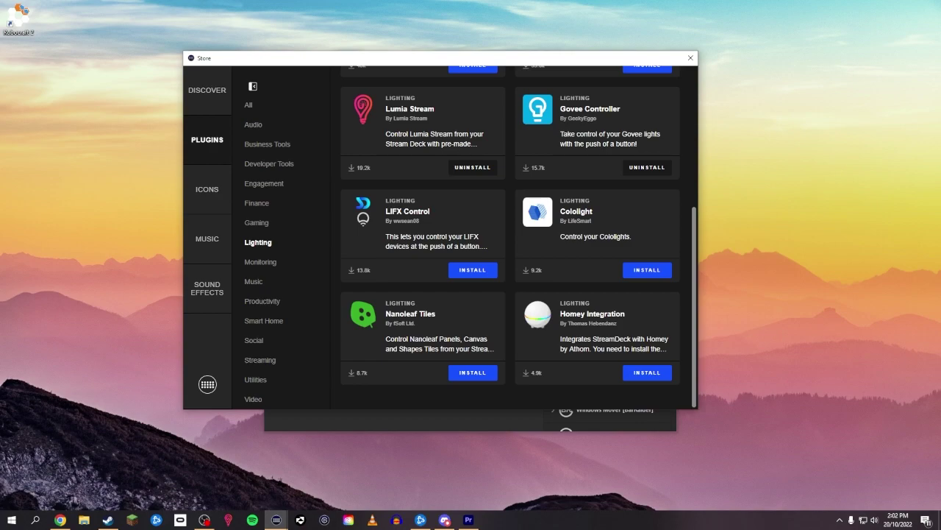
scroll(510, 238, up, 3)
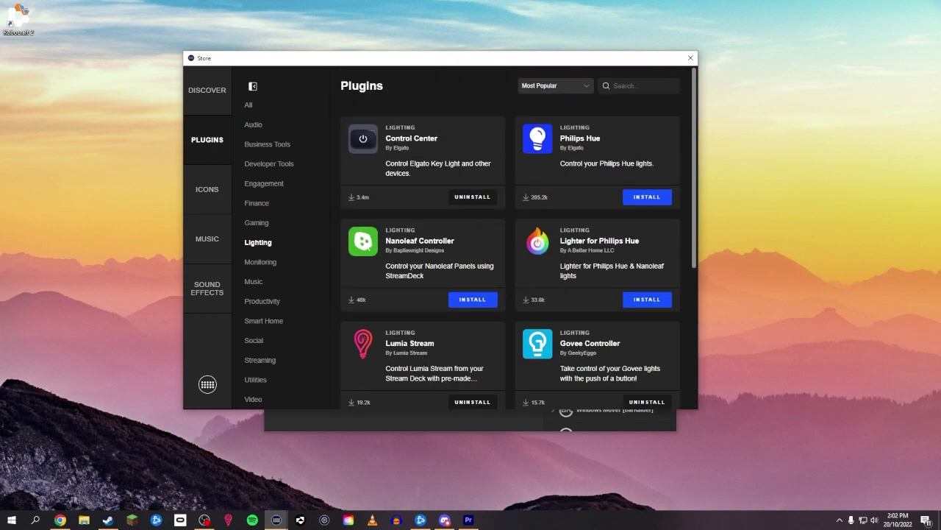
Step: Show the Monitoring plugins and view the details of HypeRate, then close them
click(261, 262)
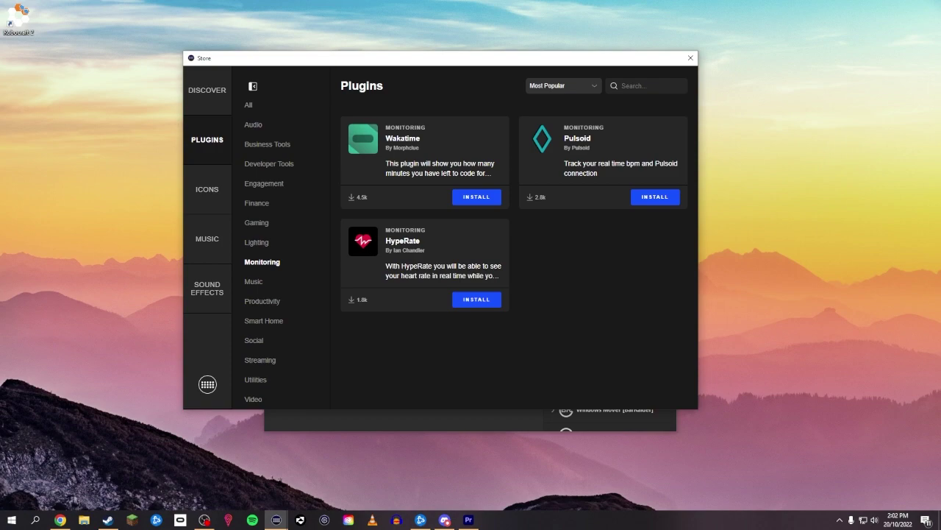
click(425, 254)
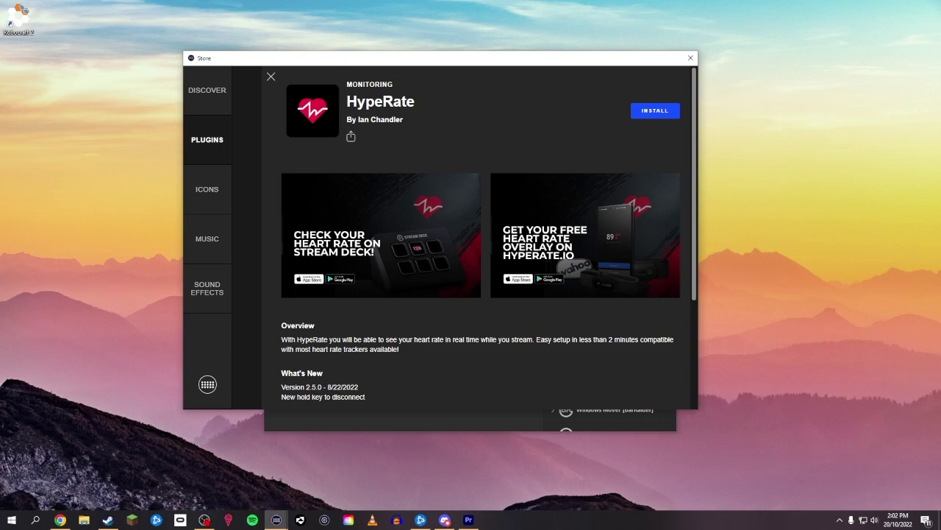
key(Escape)
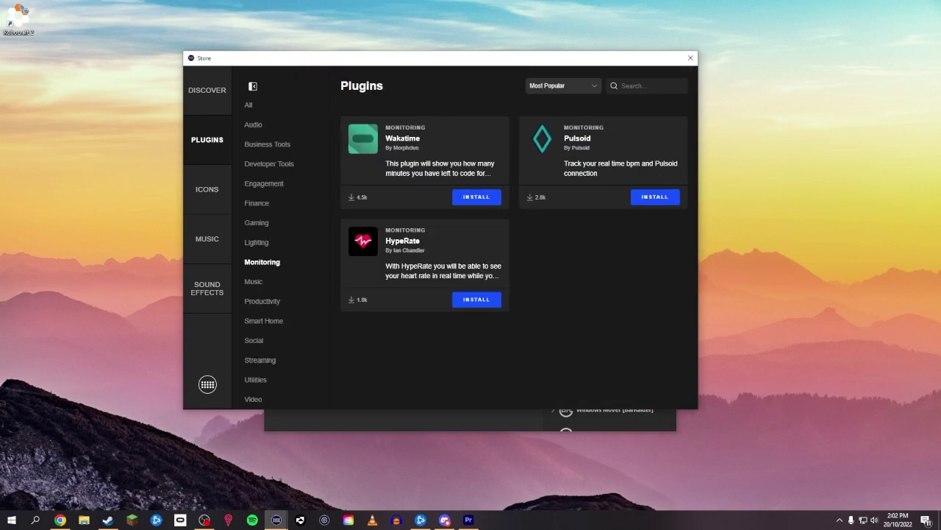
Step: Look through the Music plugins to the end of the list
click(254, 282)
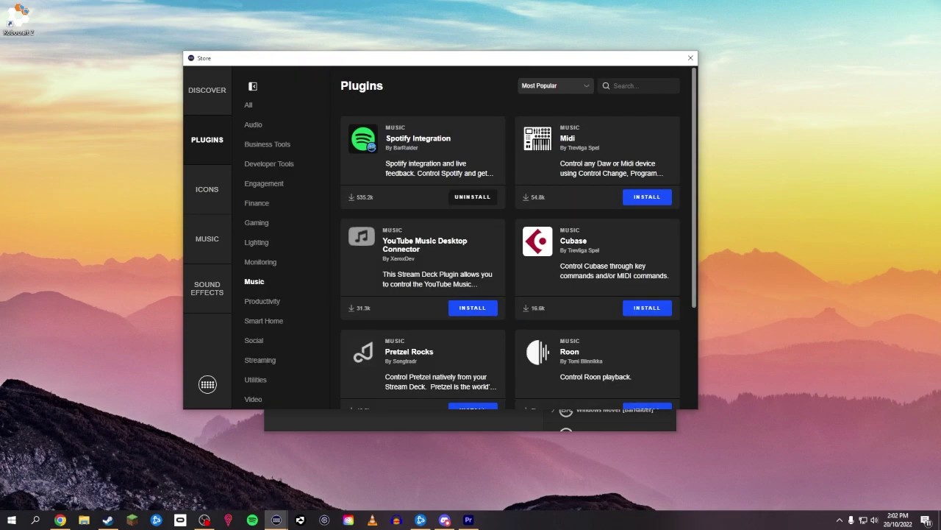
scroll(519, 238, down, 3)
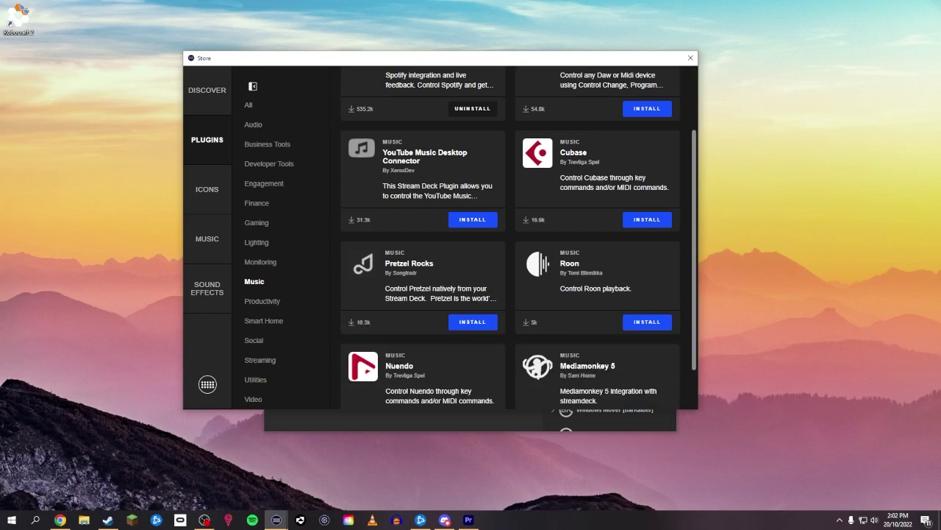
scroll(520, 239, down, 2)
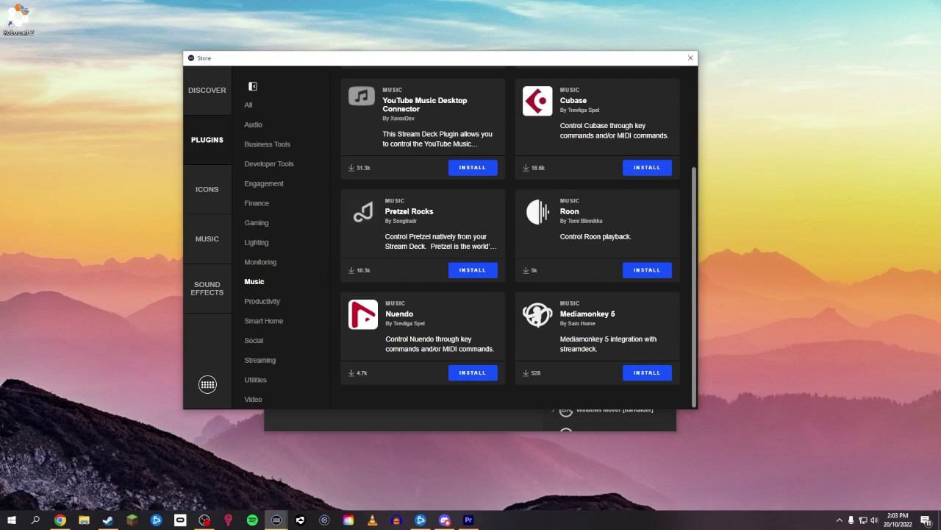
Step: Move the Store window aside so the Stream Deck window behind it is partly uncovered
drag(536, 59, 717, 244)
drag(823, 185, 695, 104)
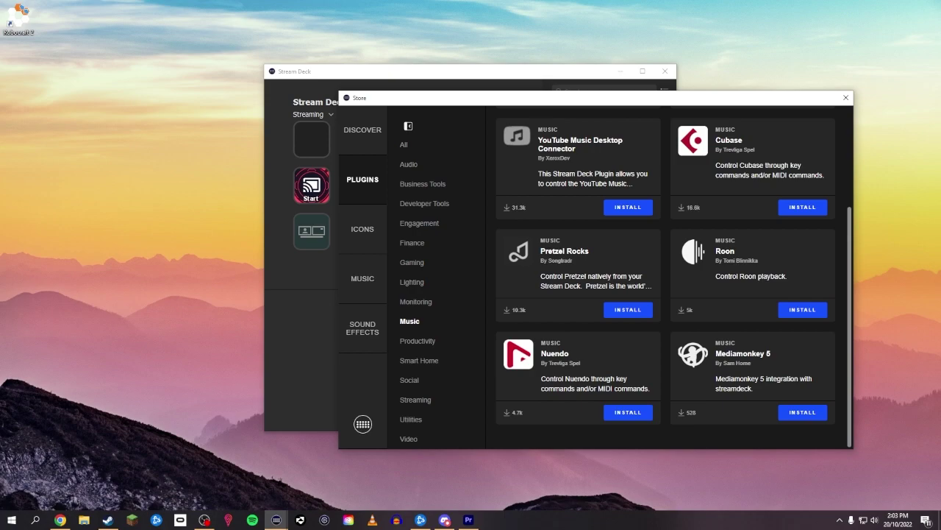
mouse_move(695, 97)
mouse_down()
mouse_move(845, 103)
mouse_move(708, 84)
mouse_up()
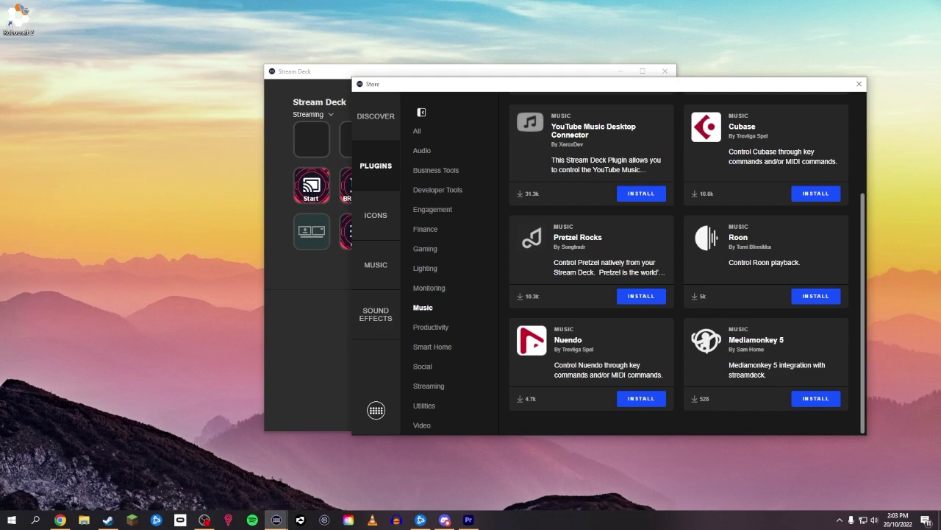
Step: Switch the store to icon packs and browse the Gaming category
click(376, 215)
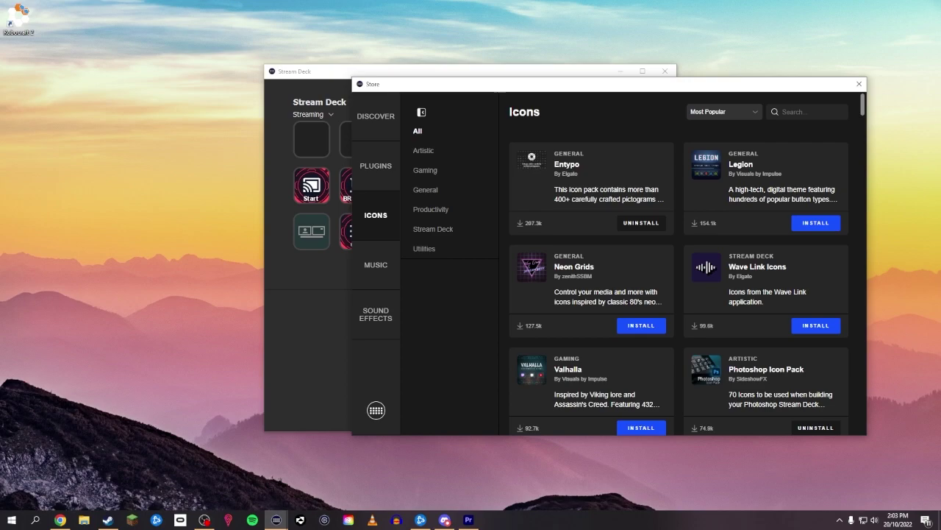
click(425, 170)
scroll(687, 264, down, 3)
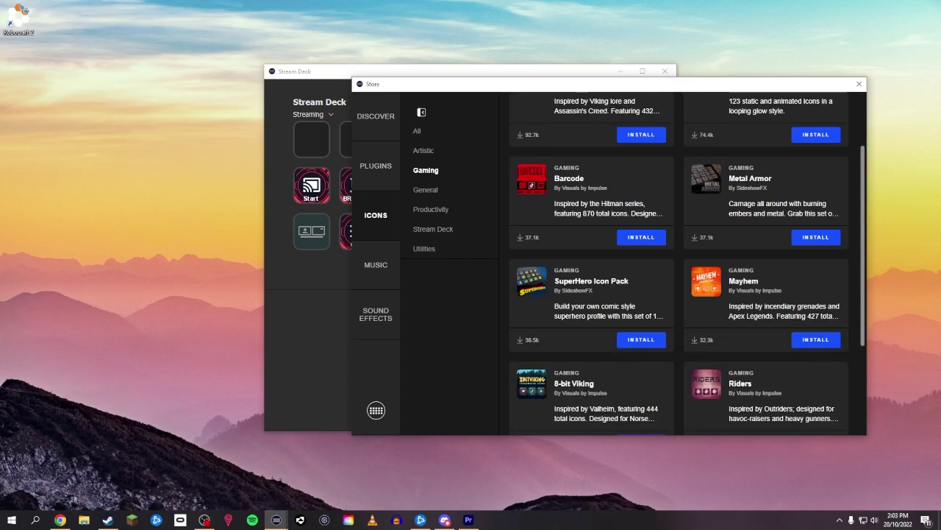
Step: Examine the details page of the SuperHero Icon Pack and close it
click(591, 205)
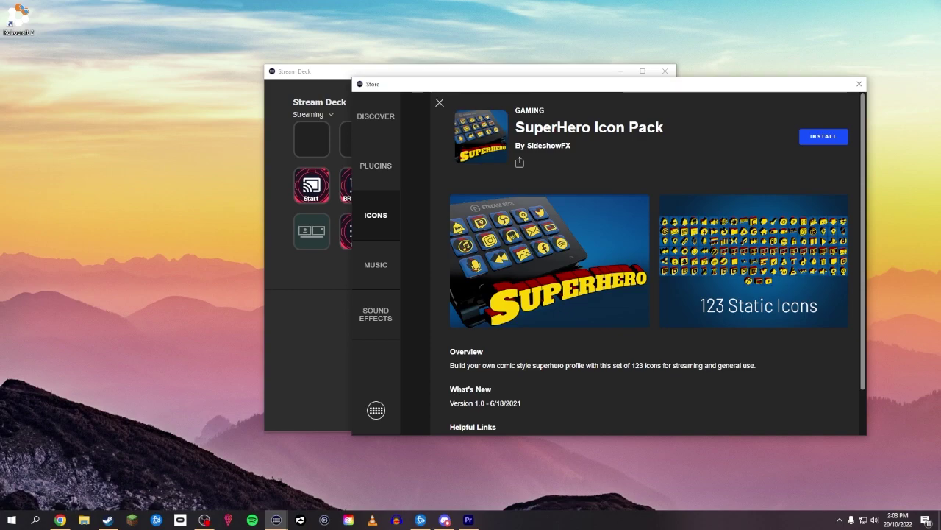
scroll(650, 257, down, 2)
scroll(649, 257, up, 2)
click(440, 102)
Step: Open the details page of the 8-bit Viking icon pack in the Gaming category
scroll(654, 257, down, 2)
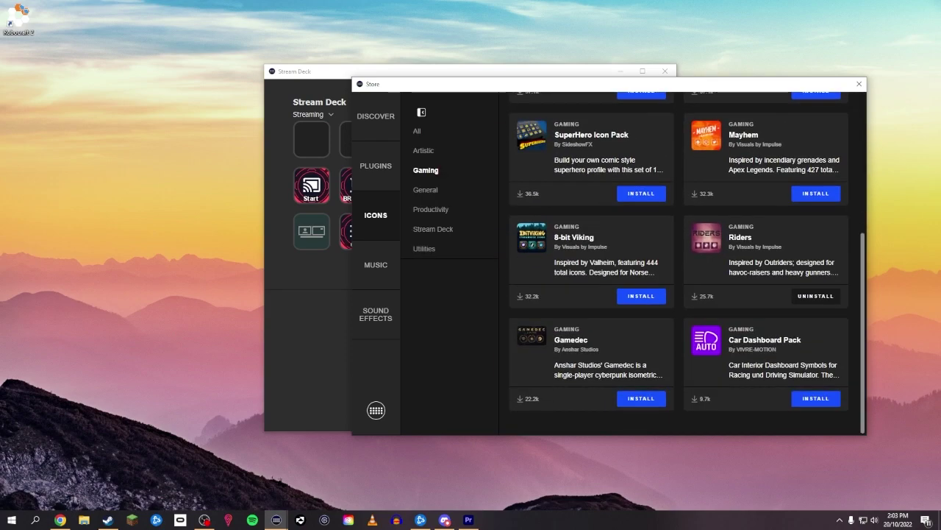
click(588, 253)
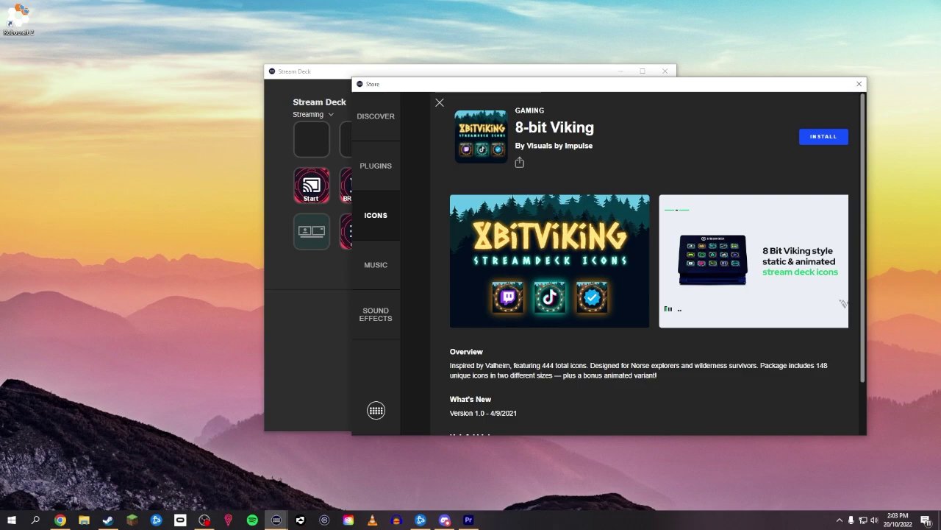
Step: Close the 8-bit Viking details page and browse the General, Productivity, Stream Deck, Utilities and All icon pack categories
key(Escape)
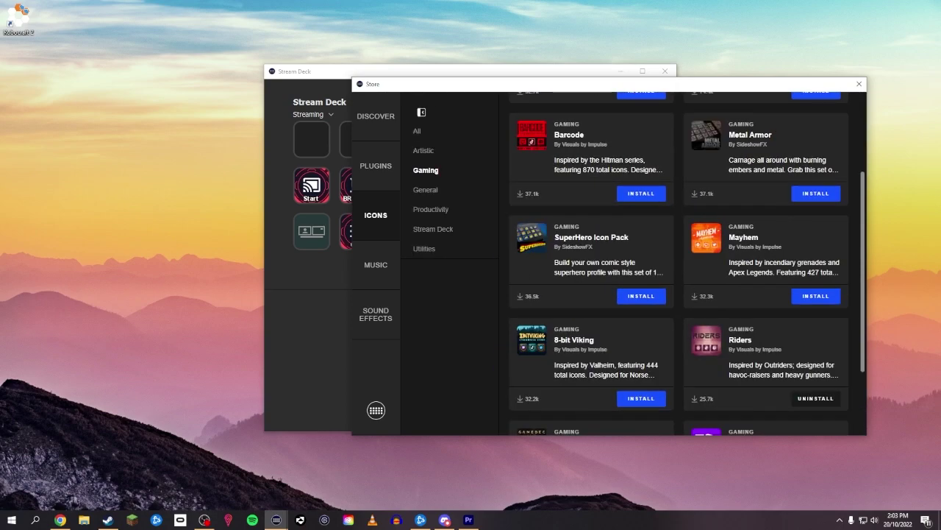
scroll(678, 262, down, 2)
scroll(678, 263, up, 4)
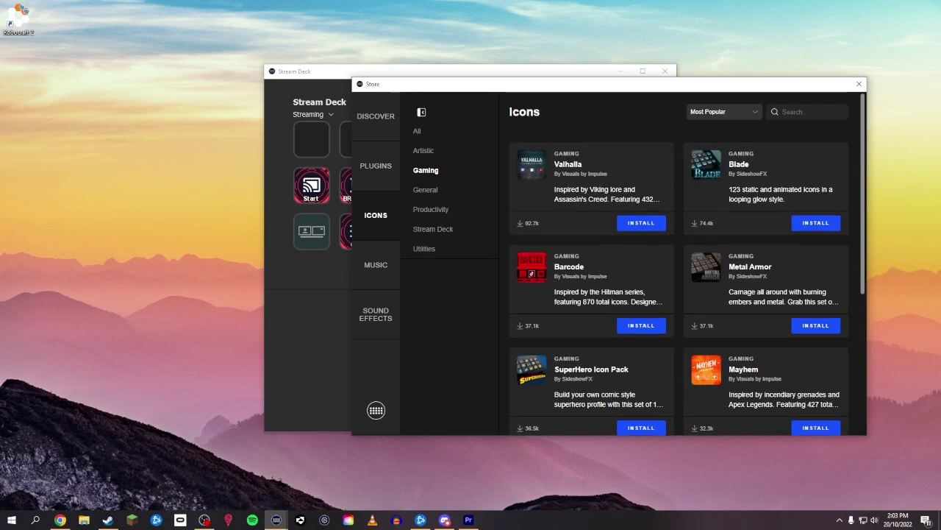
click(426, 190)
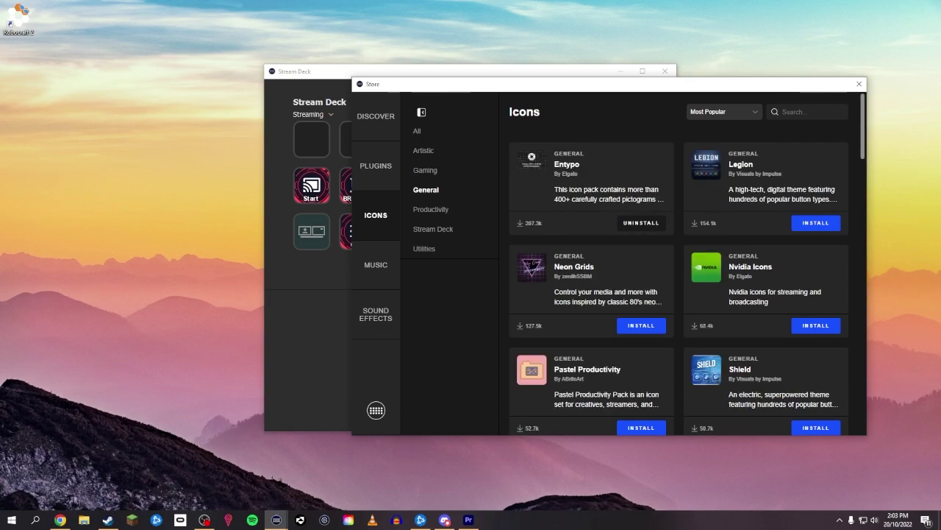
click(431, 210)
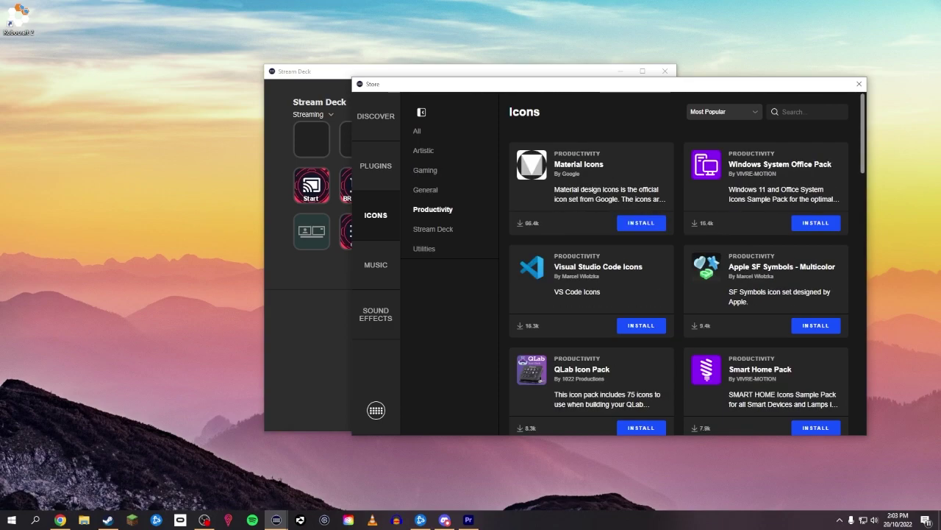
click(433, 230)
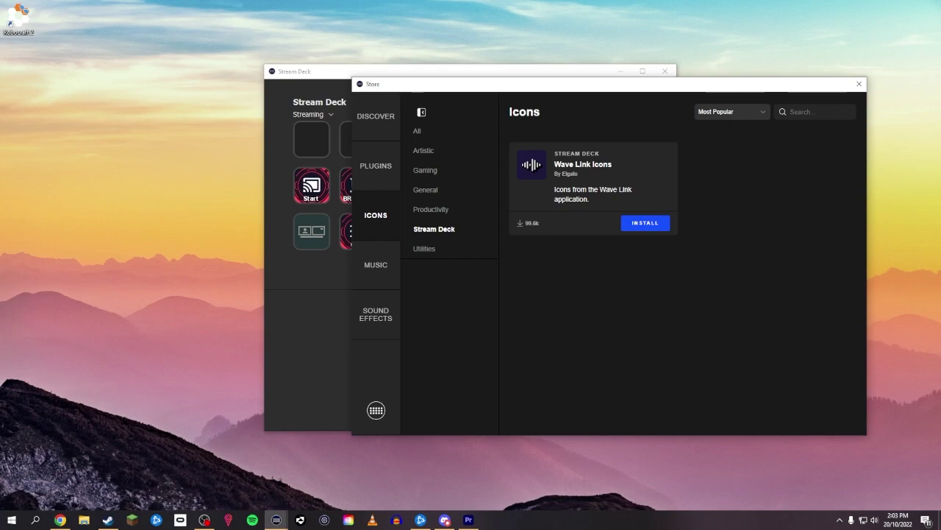
click(424, 249)
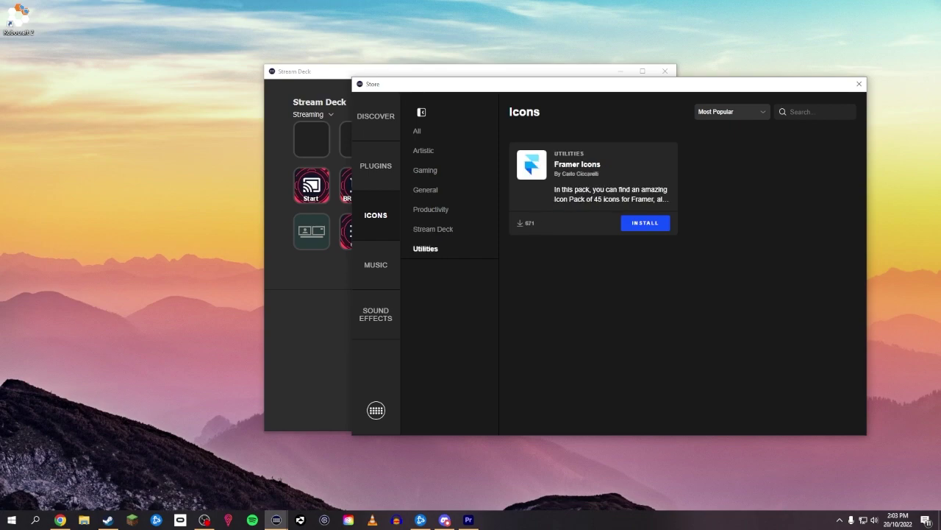
click(417, 130)
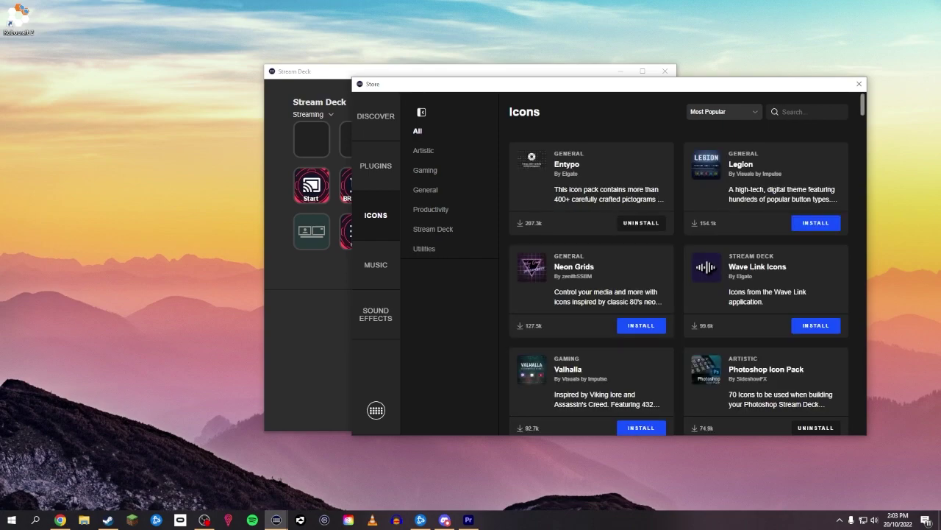
scroll(679, 263, down, 7)
Step: Switch the store to music and browse the available tracks
click(376, 265)
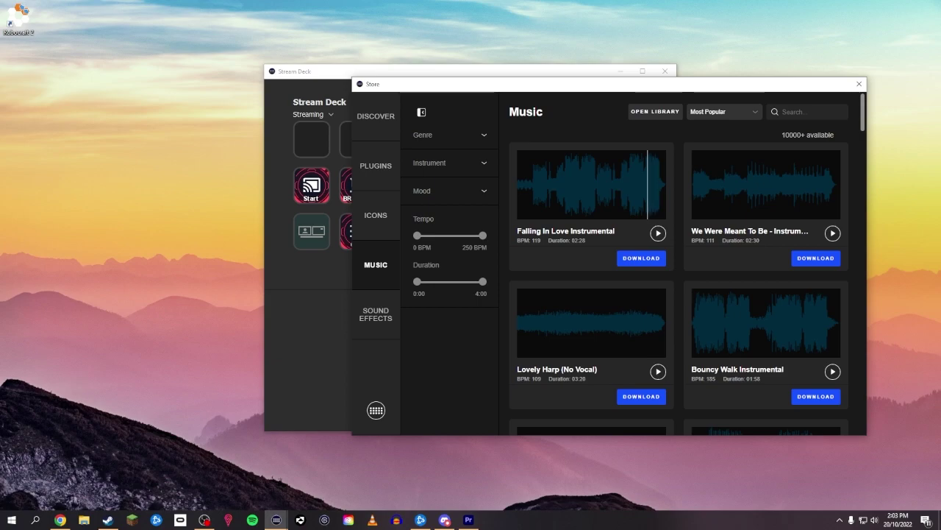
scroll(649, 184, down, 1)
scroll(687, 264, down, 6)
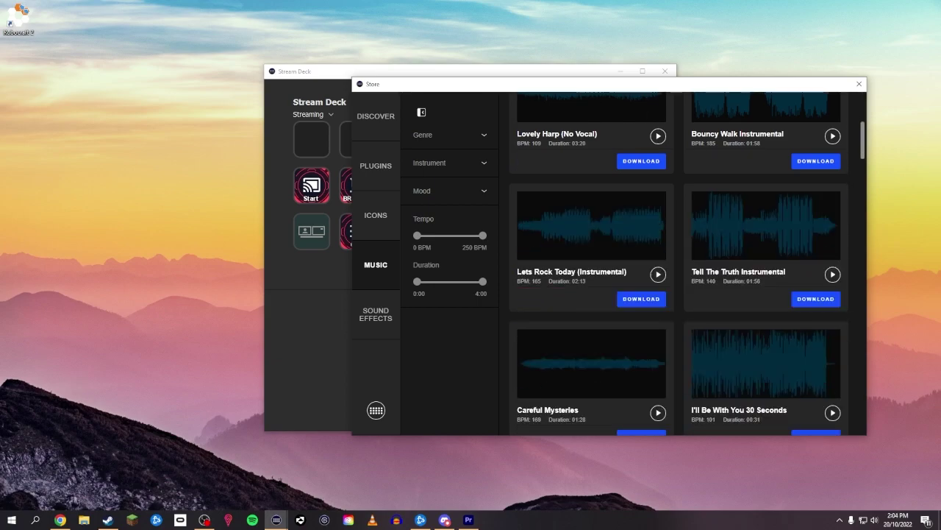
scroll(686, 263, down, 5)
Step: Switch the store to sound effects, preview Fast Strong Wind Whooshes and browse the remaining effects
click(376, 314)
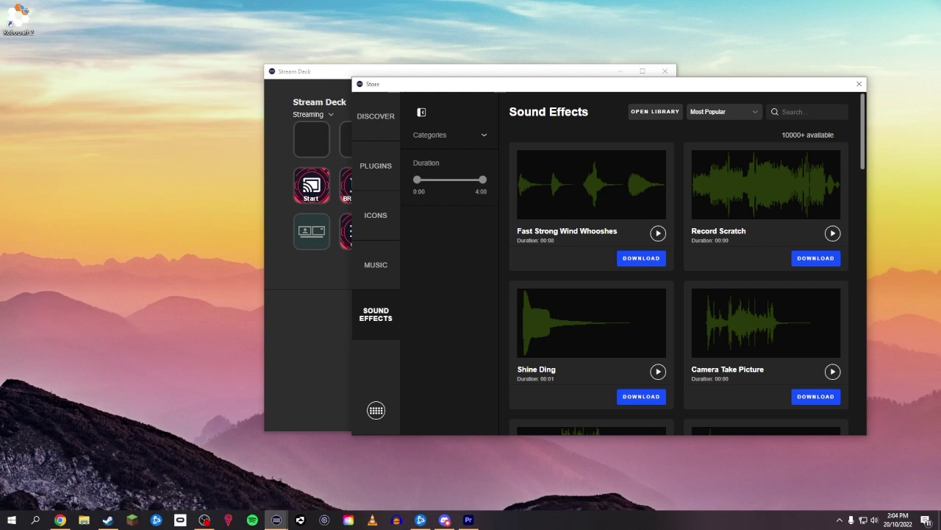
click(658, 234)
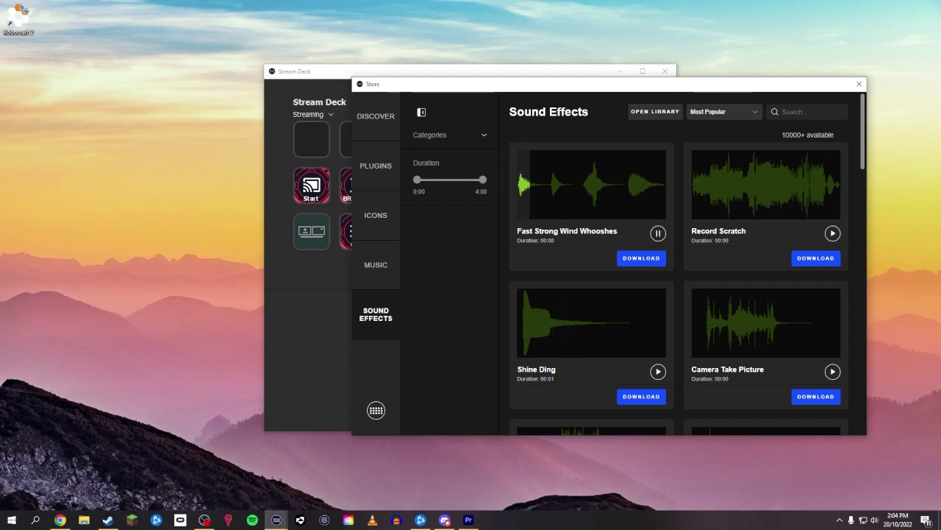
scroll(687, 263, down, 5)
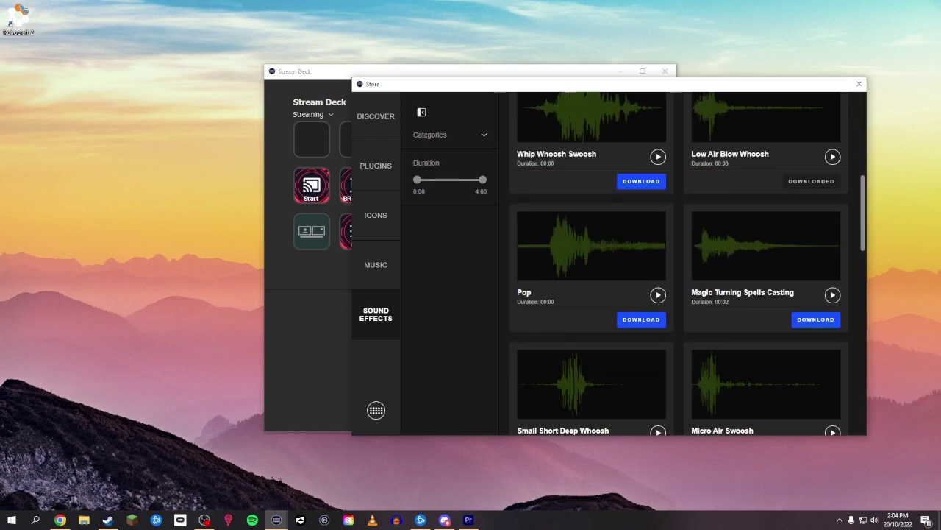
scroll(686, 263, down, 8)
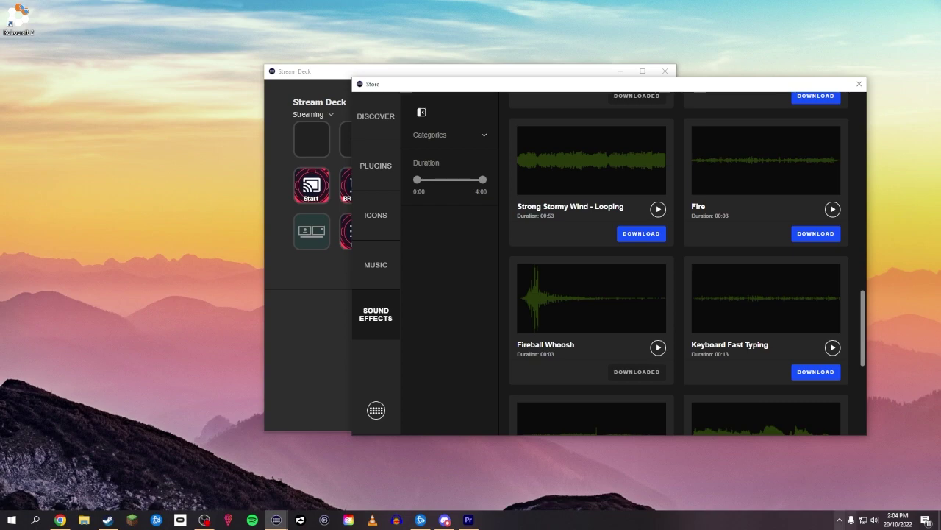
click(839, 519)
click(839, 519)
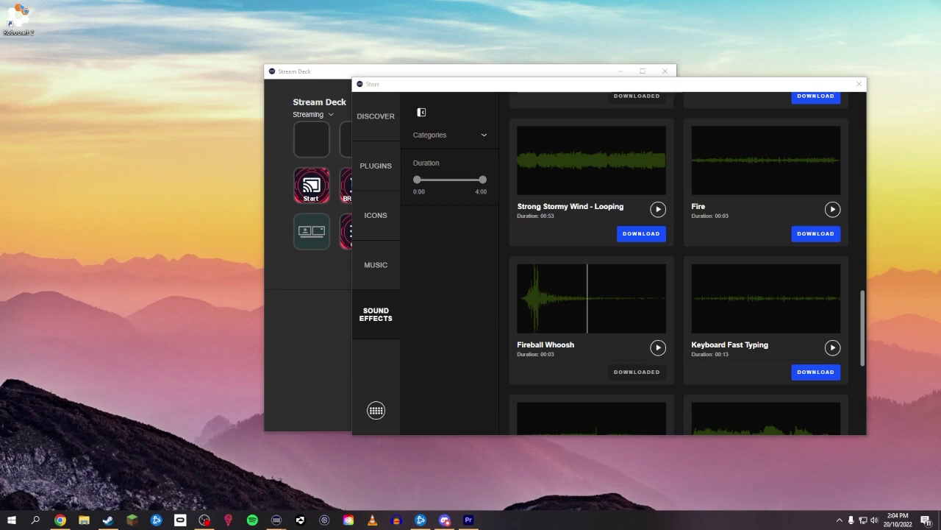
scroll(587, 299, down, 2)
scroll(678, 263, down, 1)
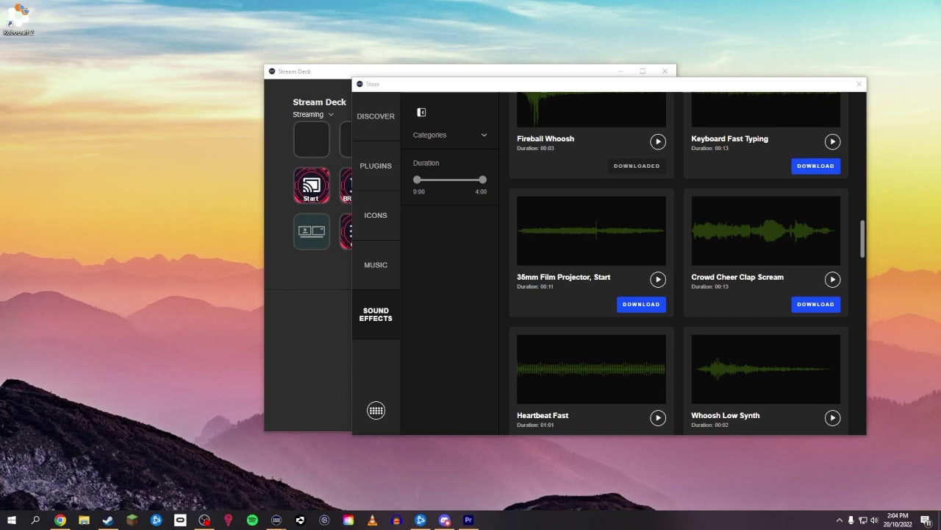
scroll(678, 265, down, 1)
Step: Bring the Stream Deck window to the front and close the Store window
key(alt+Tab)
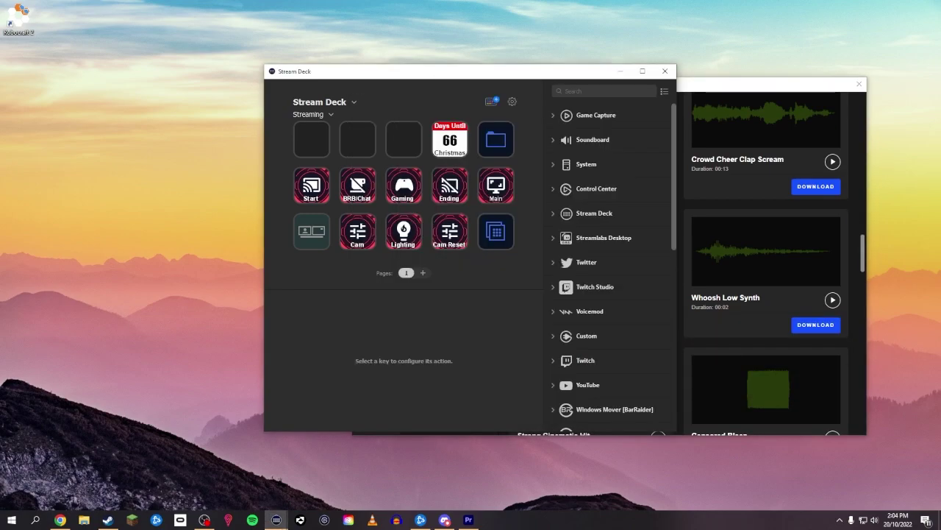
click(859, 84)
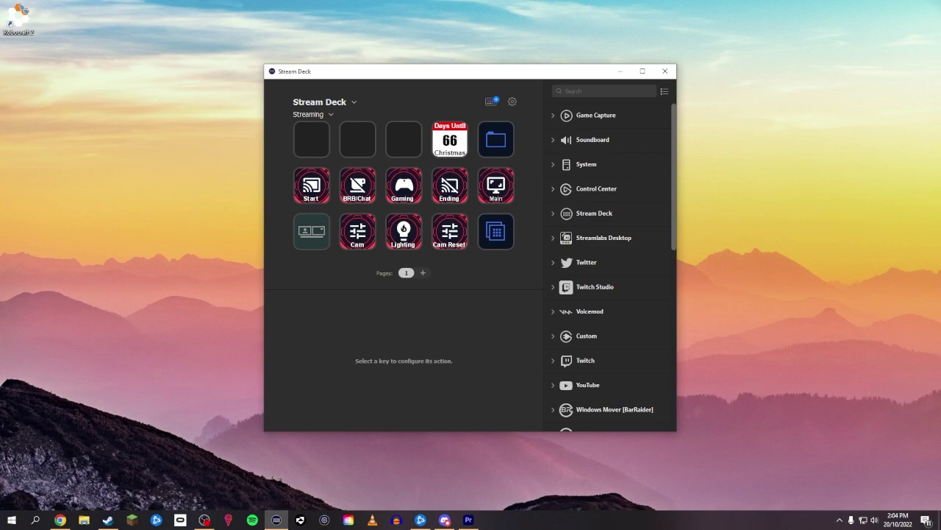
Step: View the list of profiles and create a new Stream Deck profile
click(309, 114)
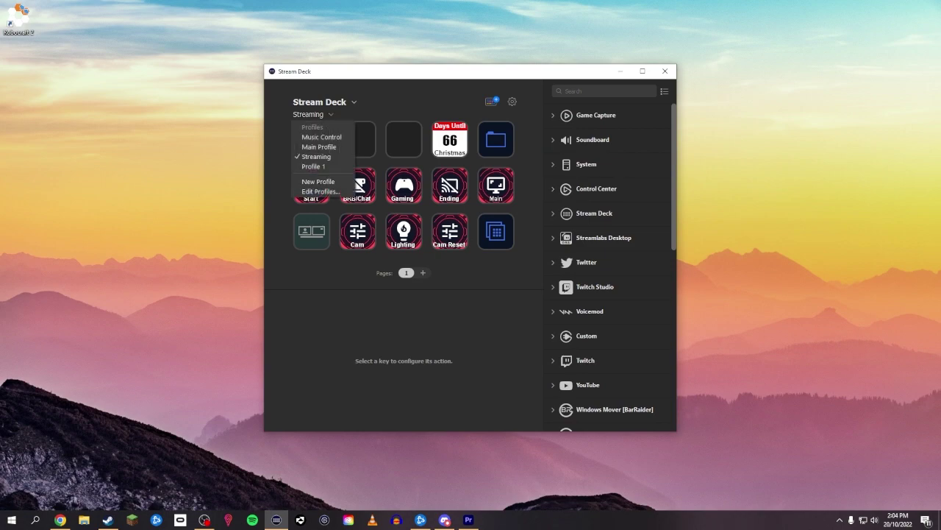
key(Escape)
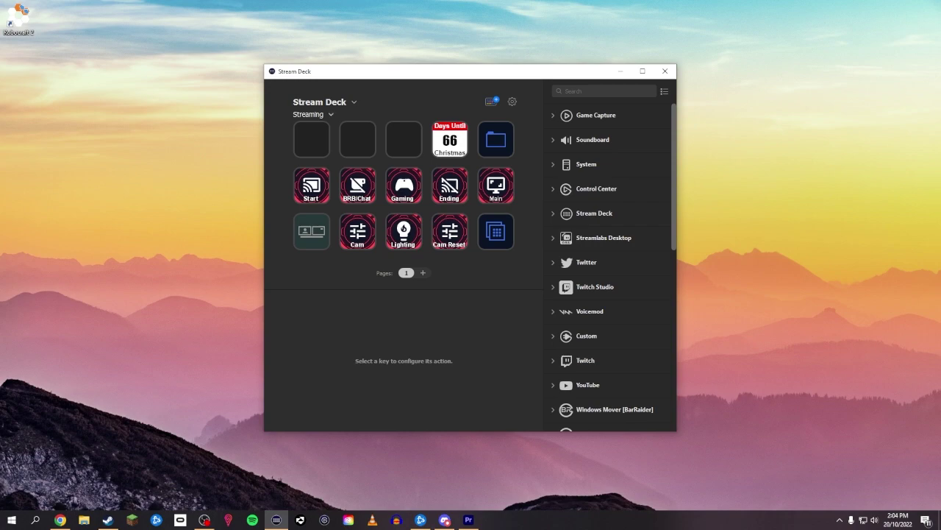
click(309, 114)
click(309, 181)
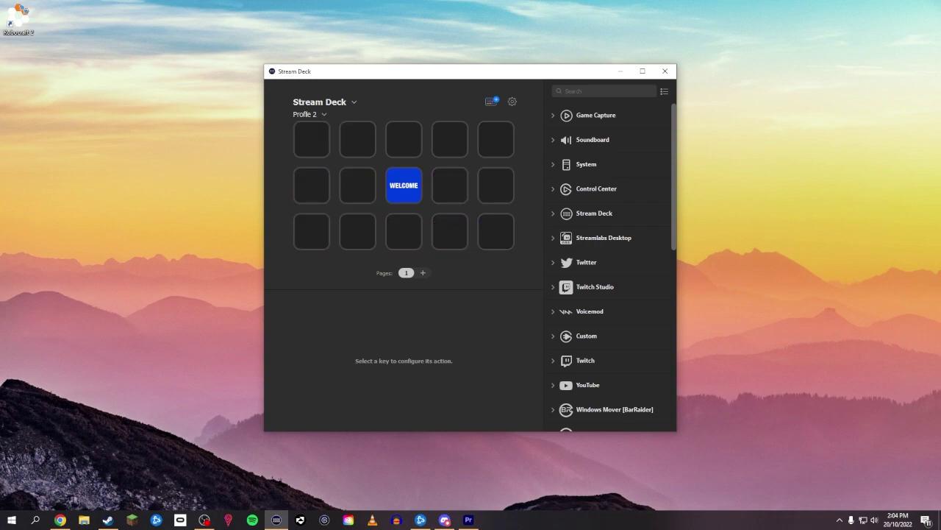
Step: Create a folder on the last key of the new profile's third row and open it
right_click(497, 232)
click(521, 237)
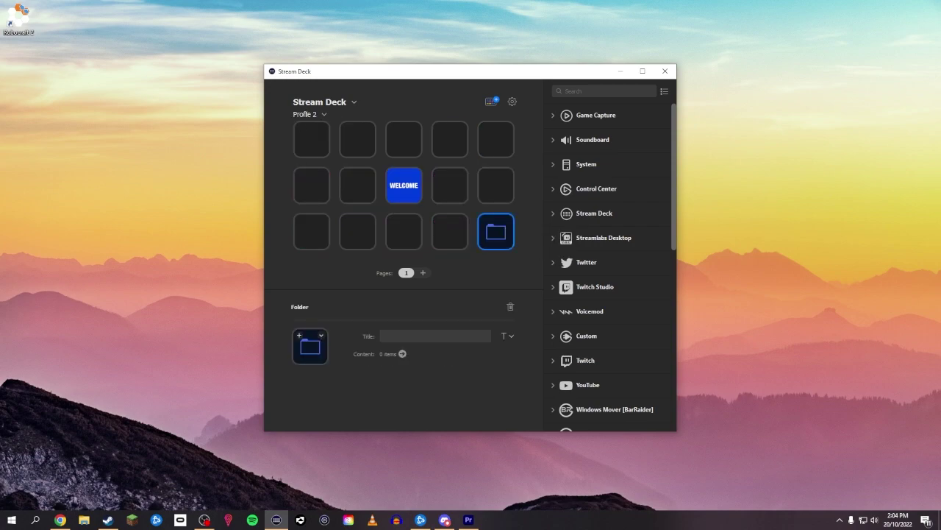
double_click(497, 233)
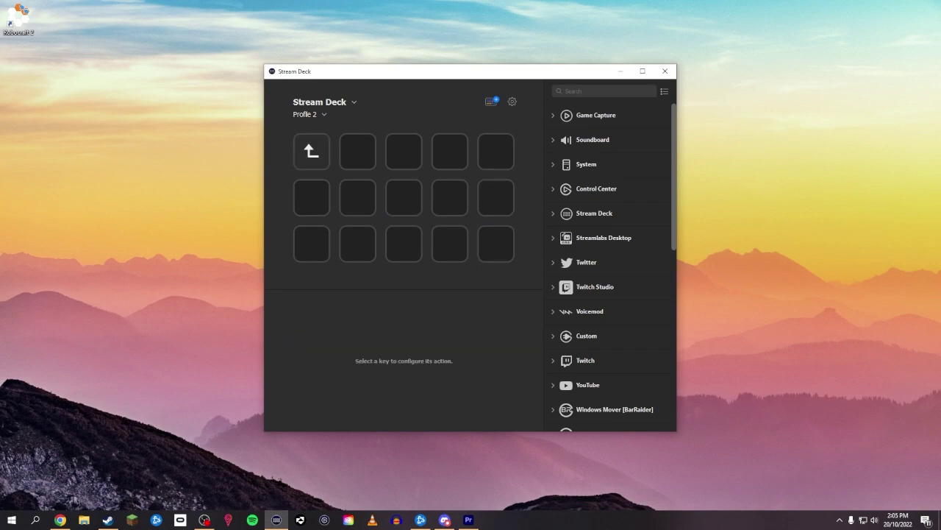
Step: Create and open a nested folder on the last key inside the folder, and return to the profile's main page
right_click(497, 250)
click(525, 258)
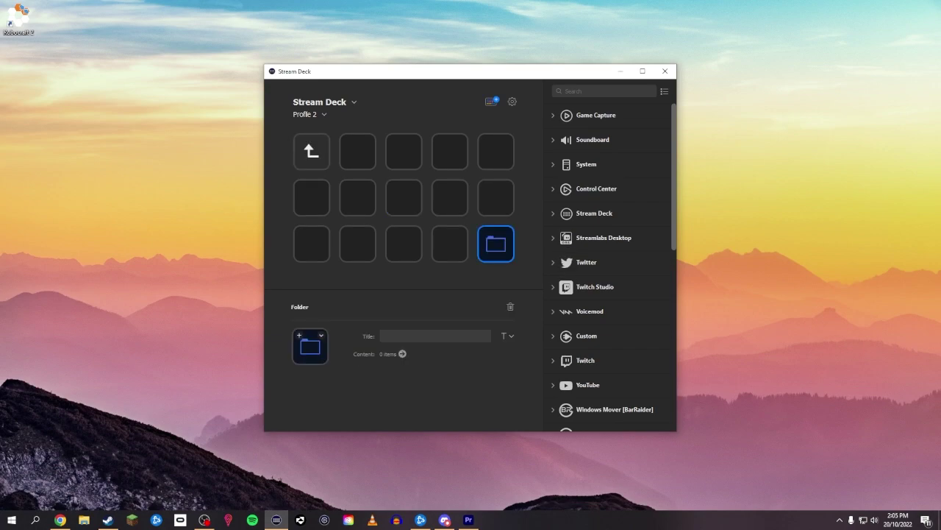
double_click(497, 244)
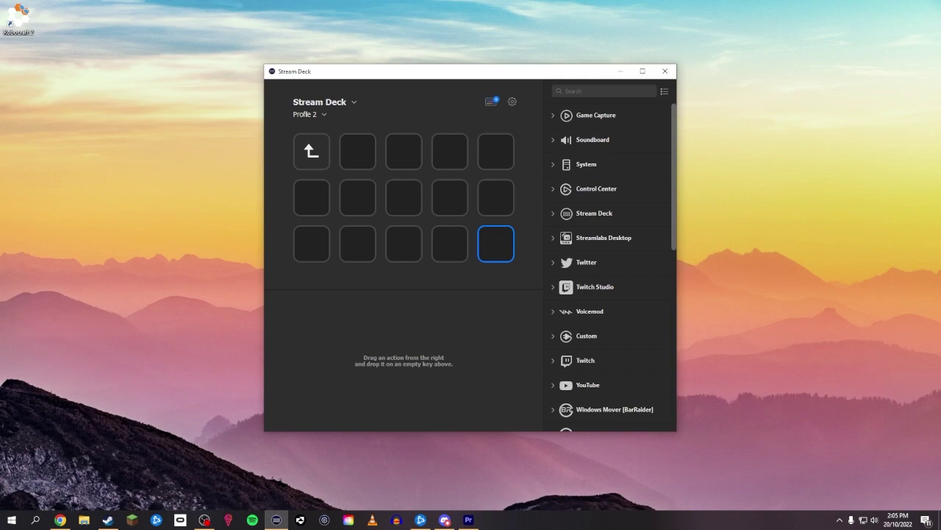
double_click(312, 151)
double_click(312, 152)
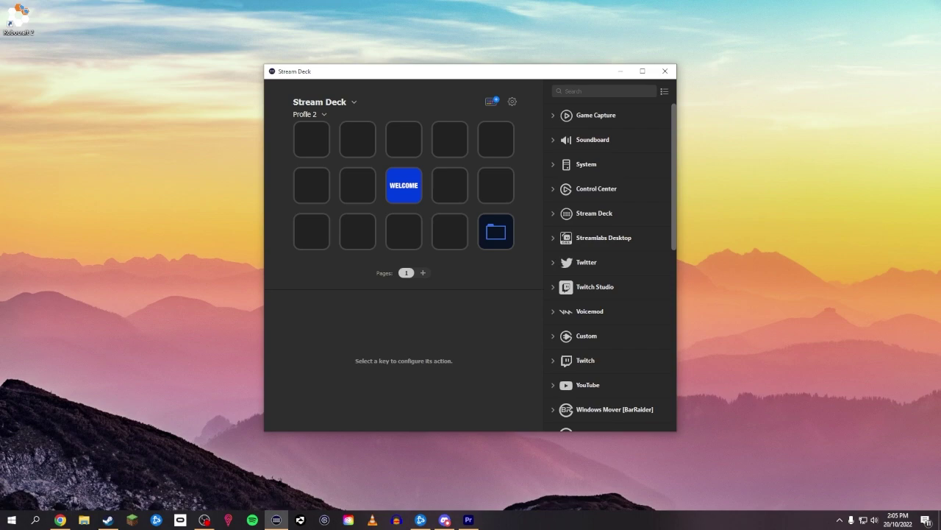
Step: Look through the installed plugins in the action list, collapsing Krabs - Stream Deck Labs and viewing the Aitum actions
scroll(610, 265, down, 10)
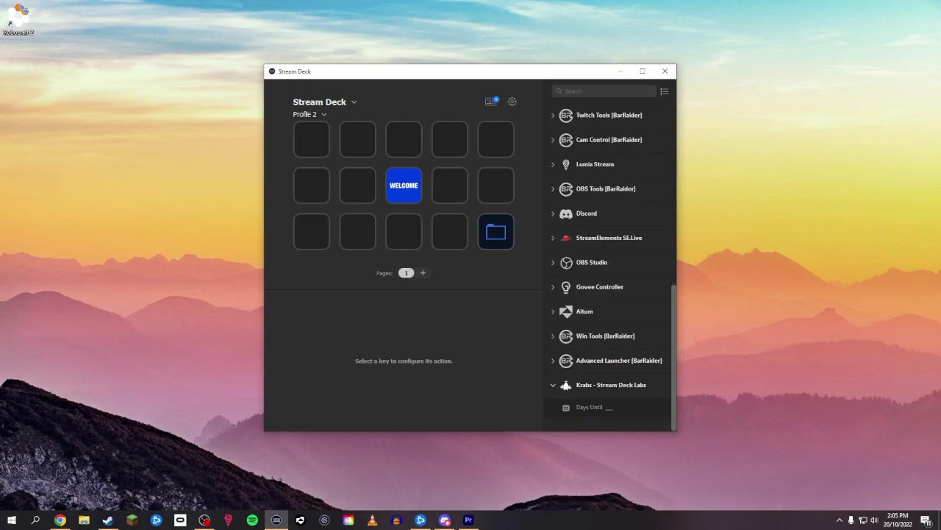
click(610, 385)
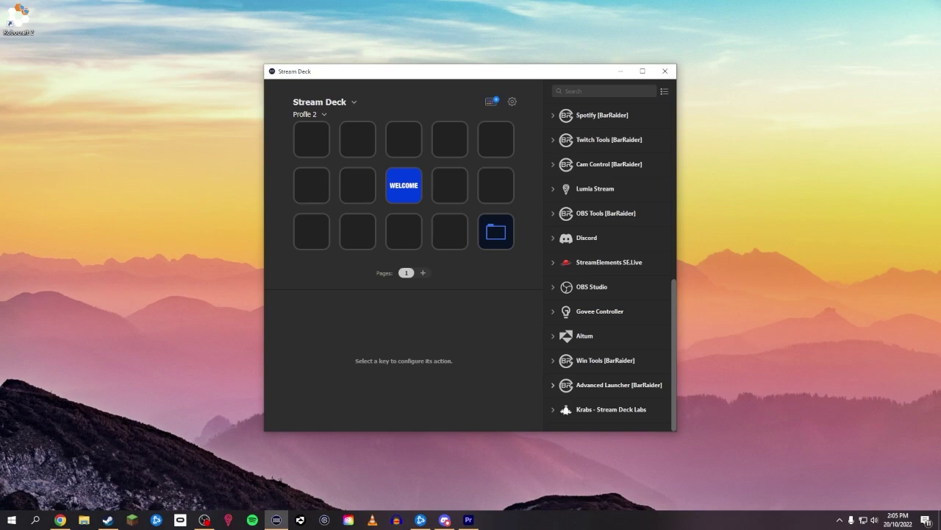
click(584, 336)
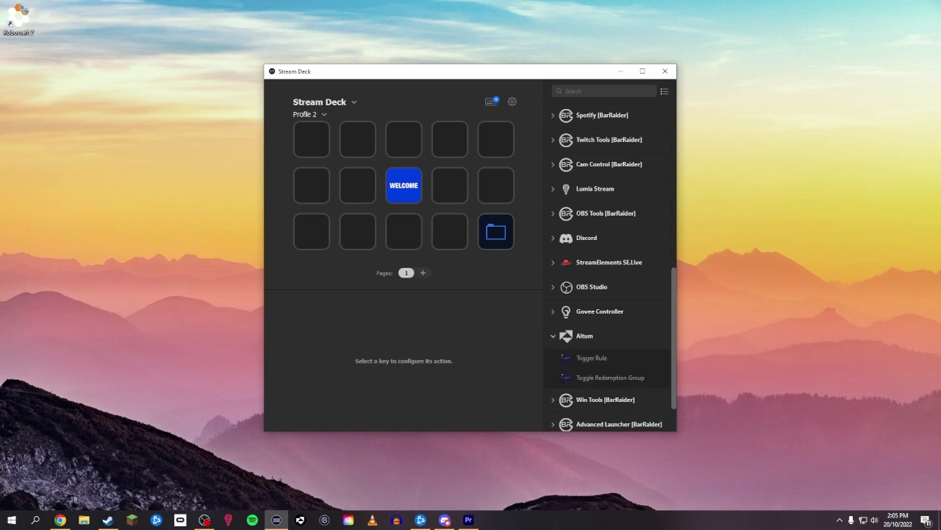
click(585, 336)
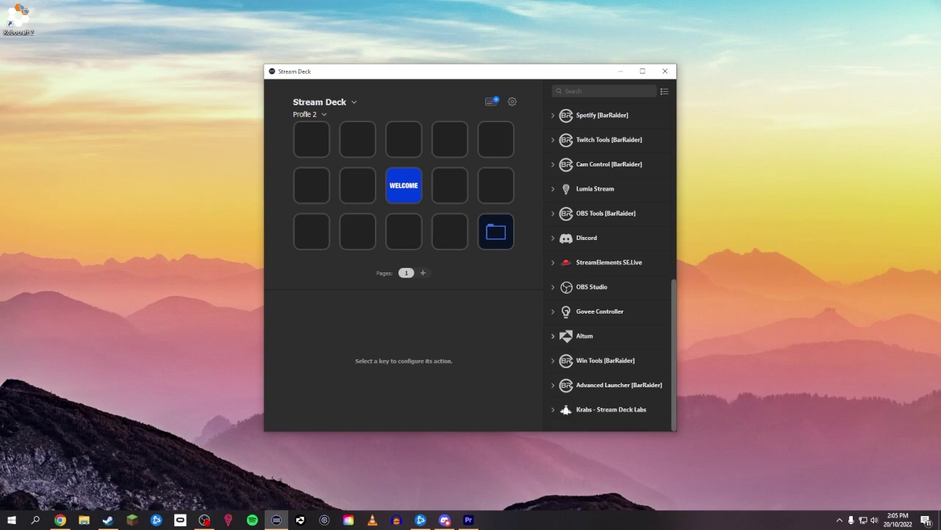
scroll(611, 261, up, 3)
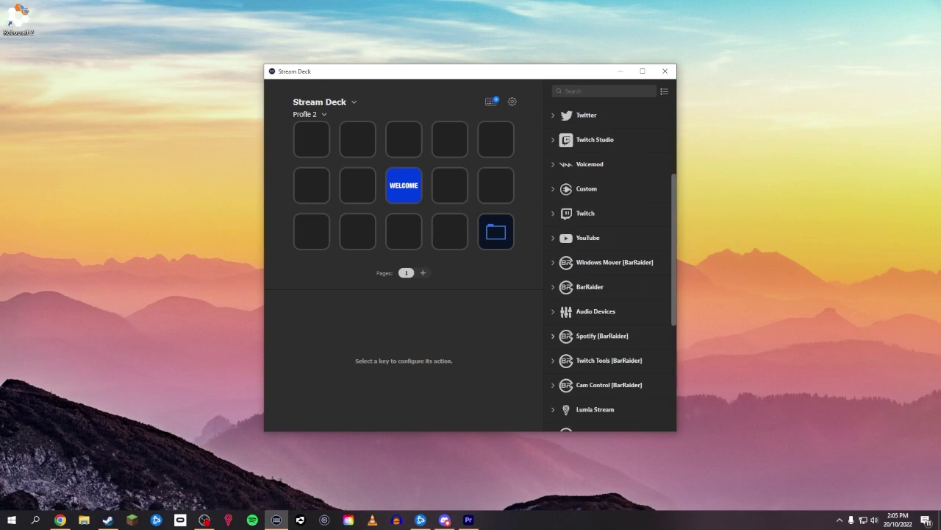
scroll(610, 262, down, 1)
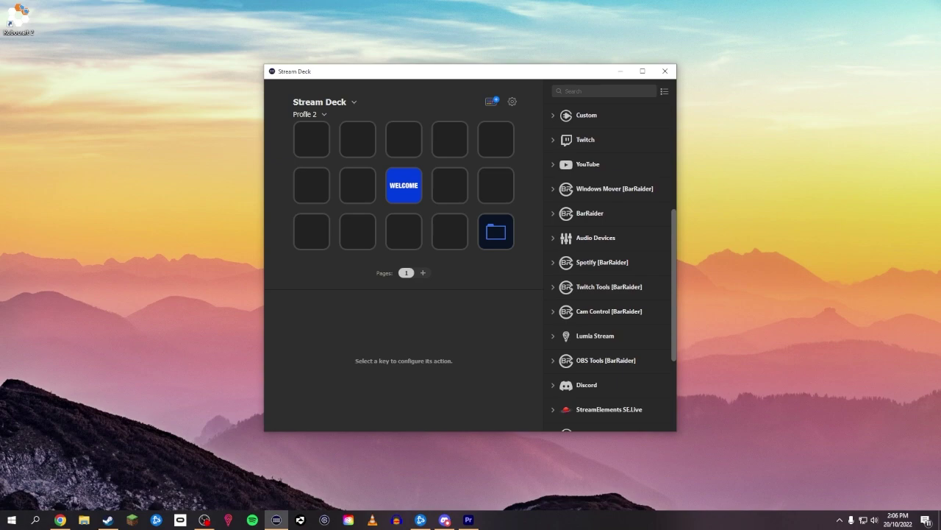
Step: Assign Lumia Stream's On / Off action to the last key of the second row and look through the plugin's other actions
click(595, 336)
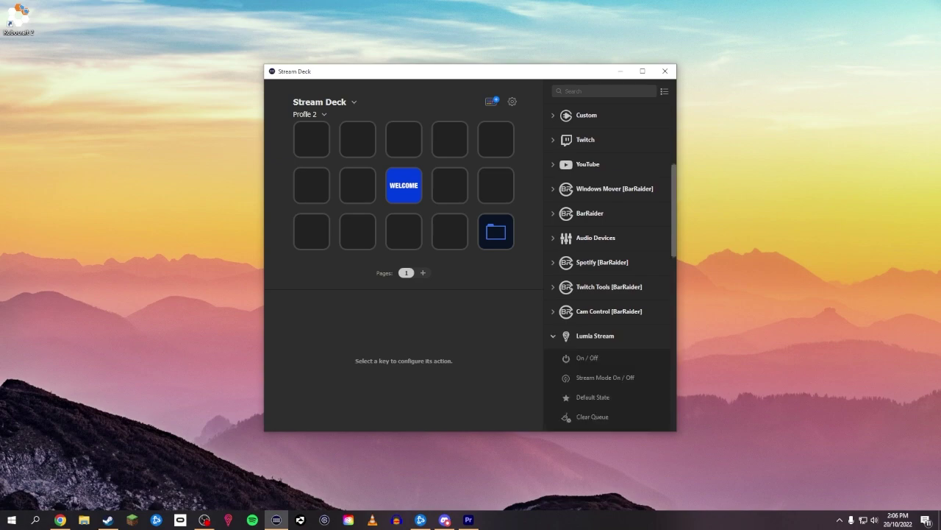
scroll(595, 336, down, 3)
drag(587, 210, 495, 190)
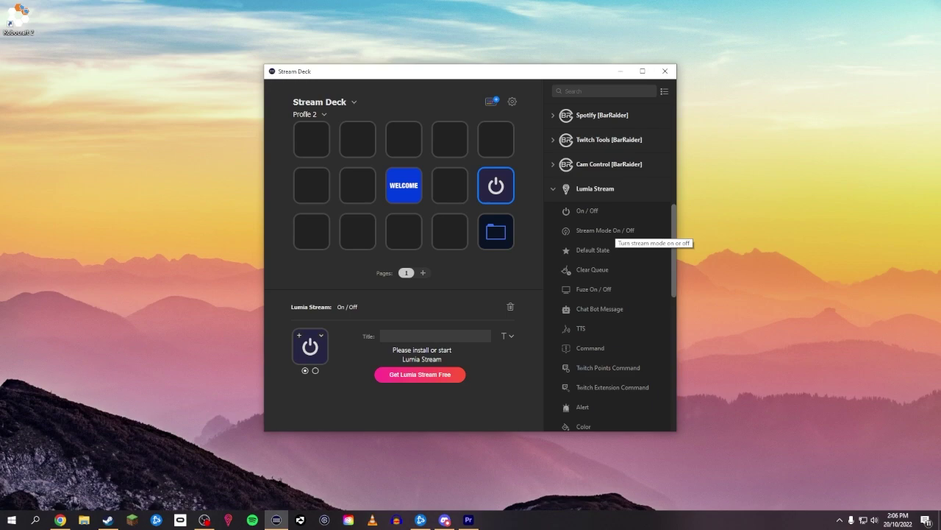
scroll(611, 265, down, 4)
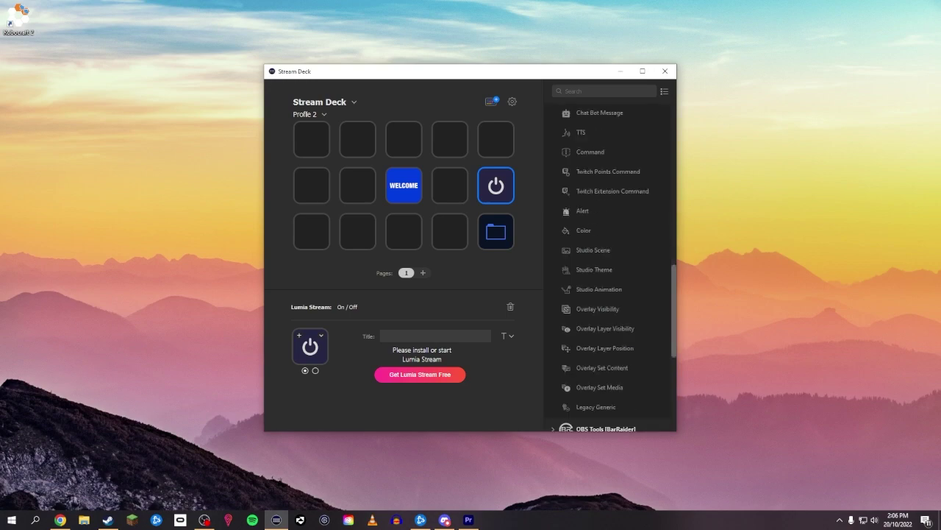
Step: Delete the Lumia Stream On / Off action from the last key of the second row
right_click(496, 185)
click(515, 204)
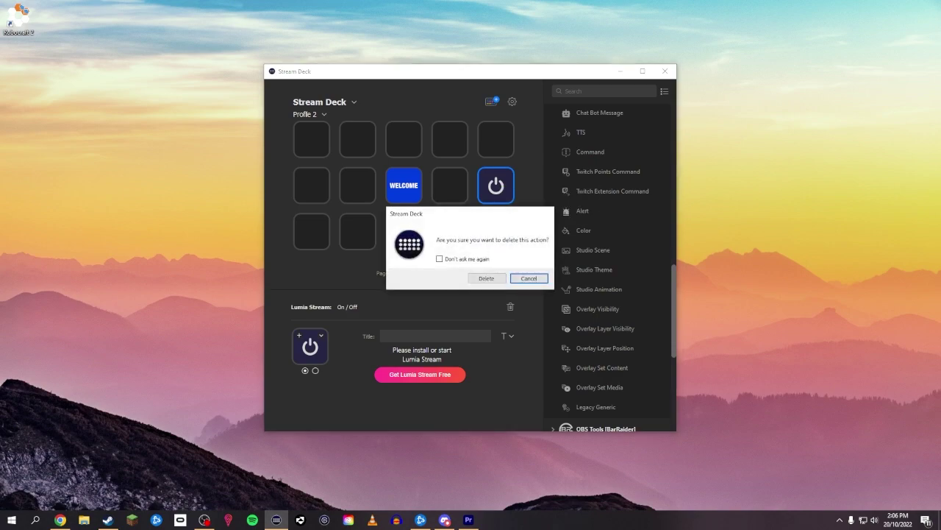
click(486, 278)
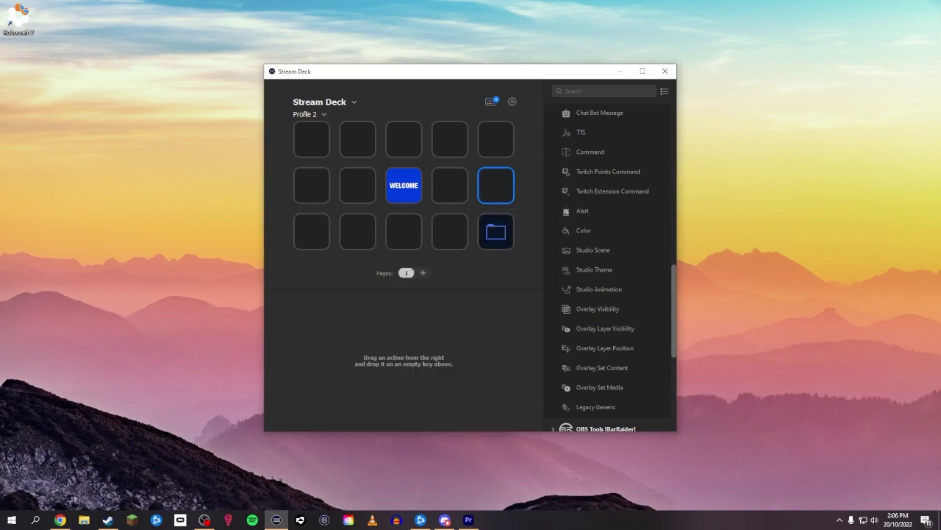